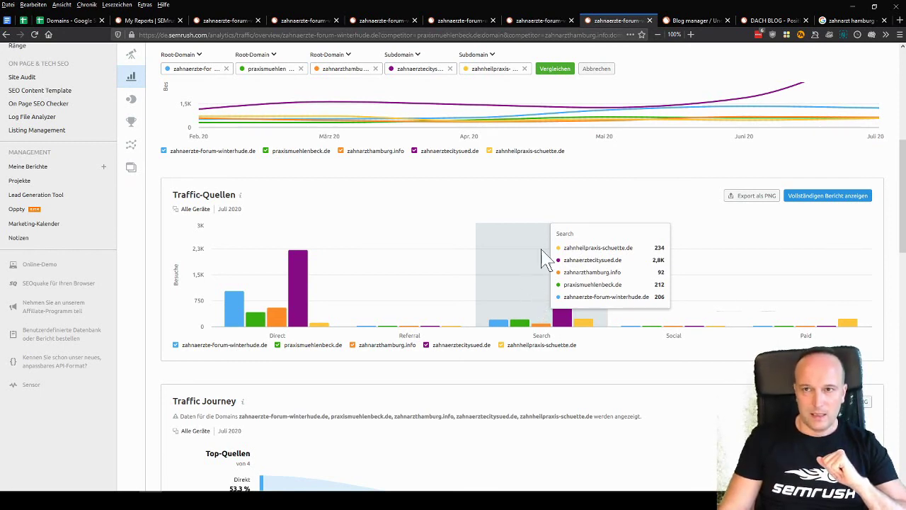
Switch to the Domains spreadsheet in Google Sheets and examine the Index Score column for the listed dental domains
{"action": "left_click", "coordinate": [53, 19]}
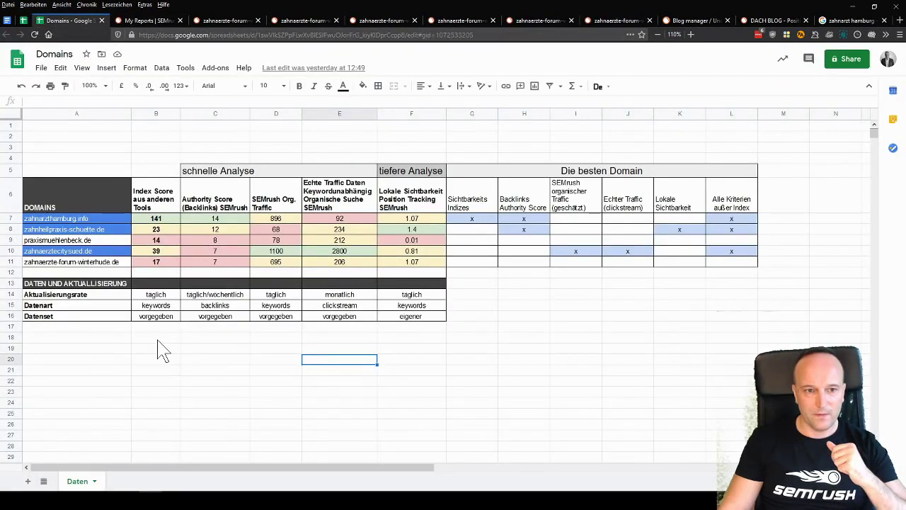
{"action": "left_click", "coordinate": [165, 348]}
{"action": "left_click", "coordinate": [160, 240]}
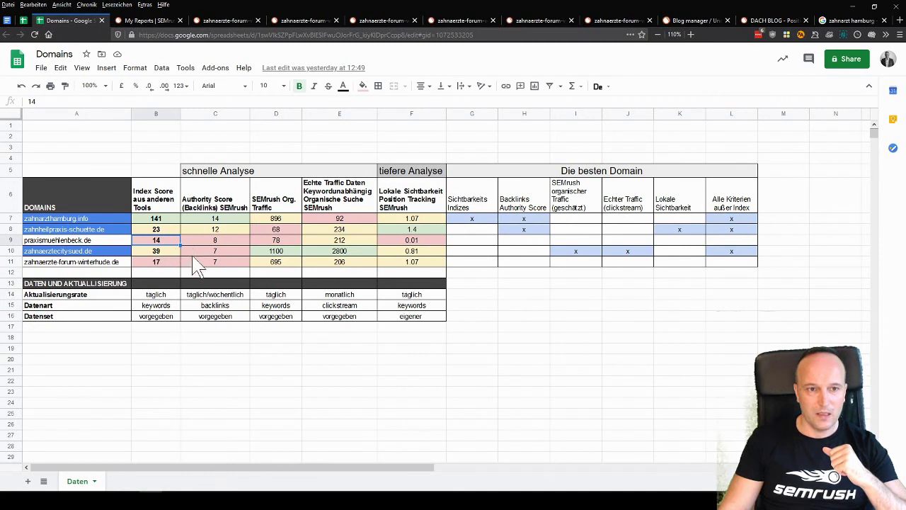
{"action": "left_click", "coordinate": [177, 351]}
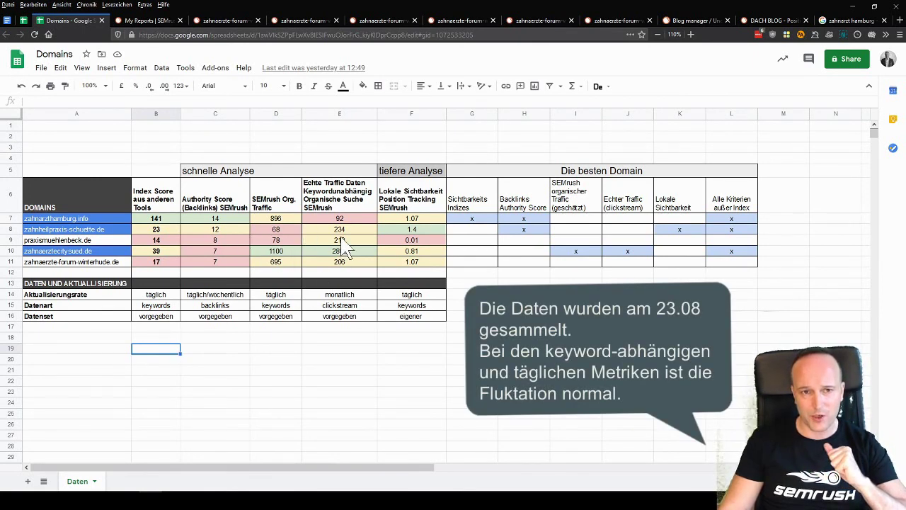
{"action": "left_click", "coordinate": [141, 283]}
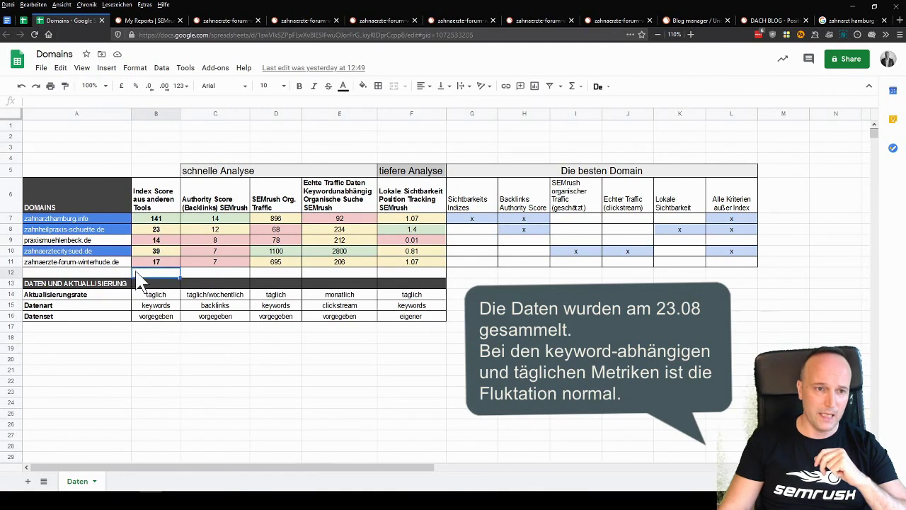
{"action": "left_click", "coordinate": [157, 206]}
{"action": "left_click", "coordinate": [157, 162]}
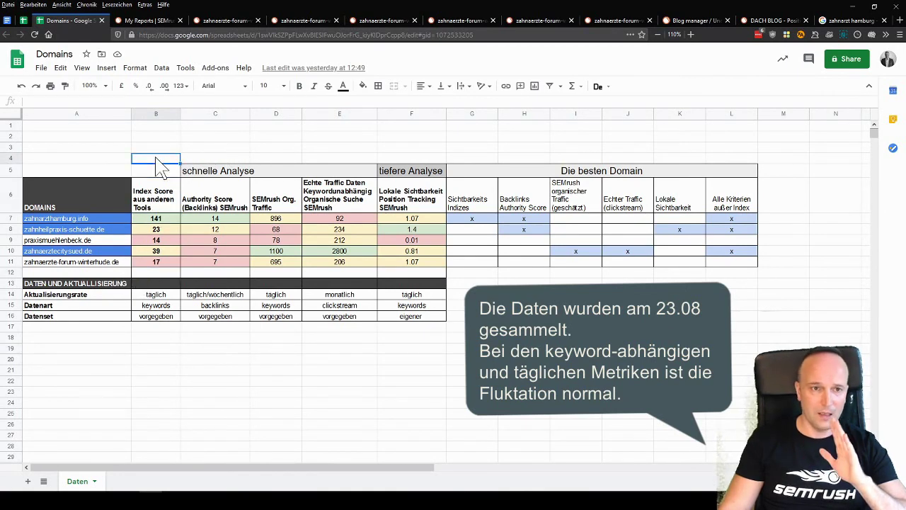
{"action": "left_click", "coordinate": [156, 218]}
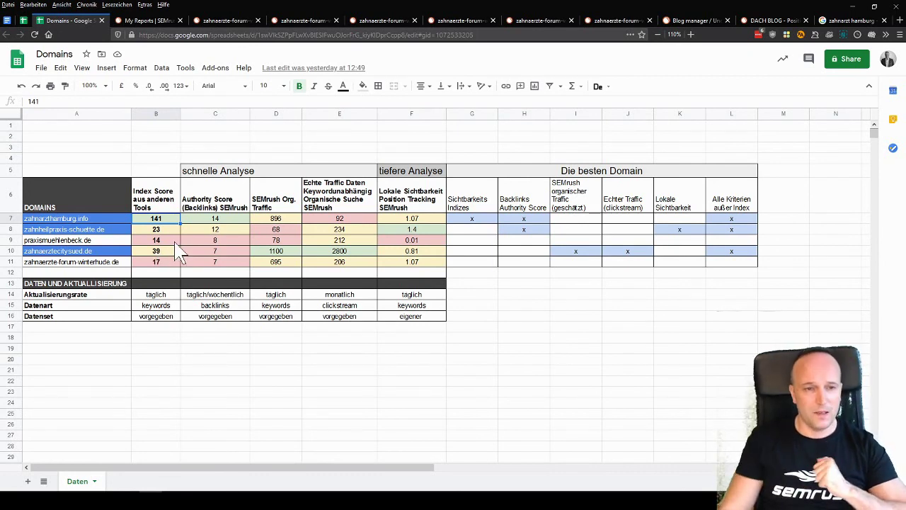
Compare the Authority Score, SEMrush organic traffic and real organic search traffic of zahnarzthamburg.info and zahnaerztecitysued.de
{"action": "left_click", "coordinate": [215, 221]}
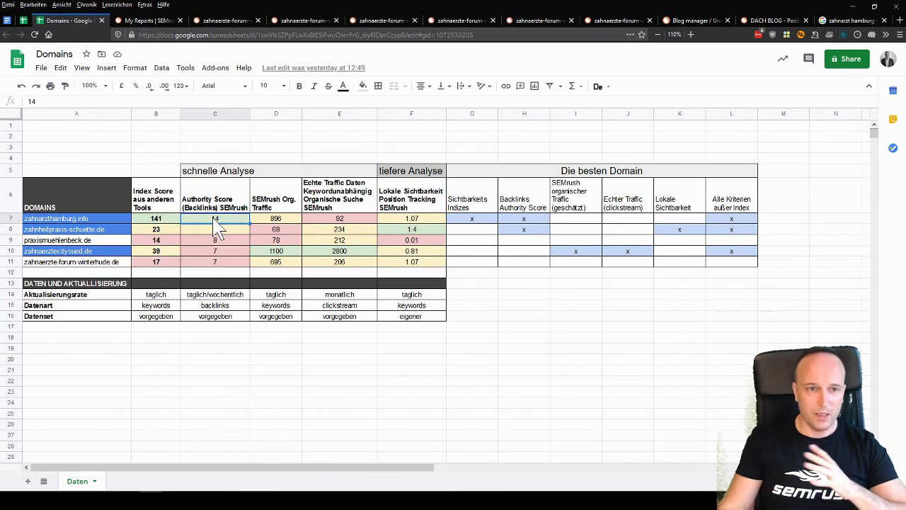
{"action": "left_click", "coordinate": [98, 220]}
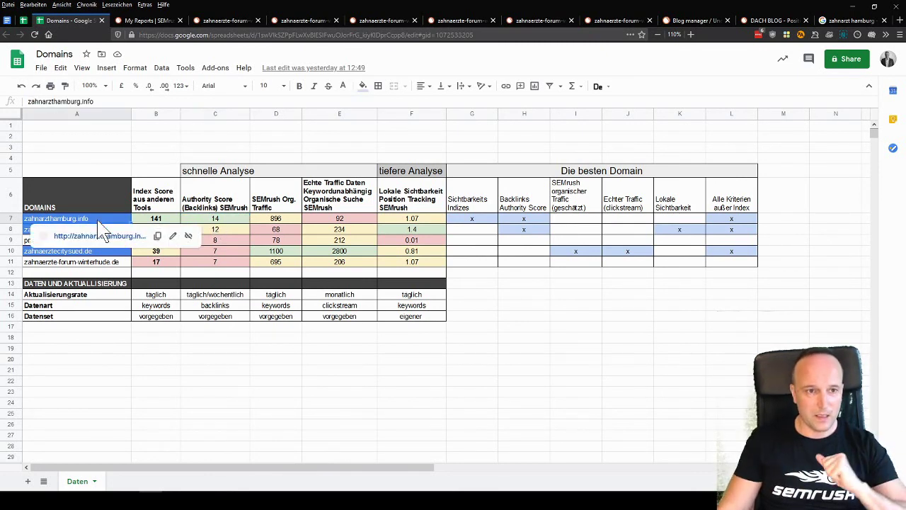
{"action": "left_click", "coordinate": [225, 221]}
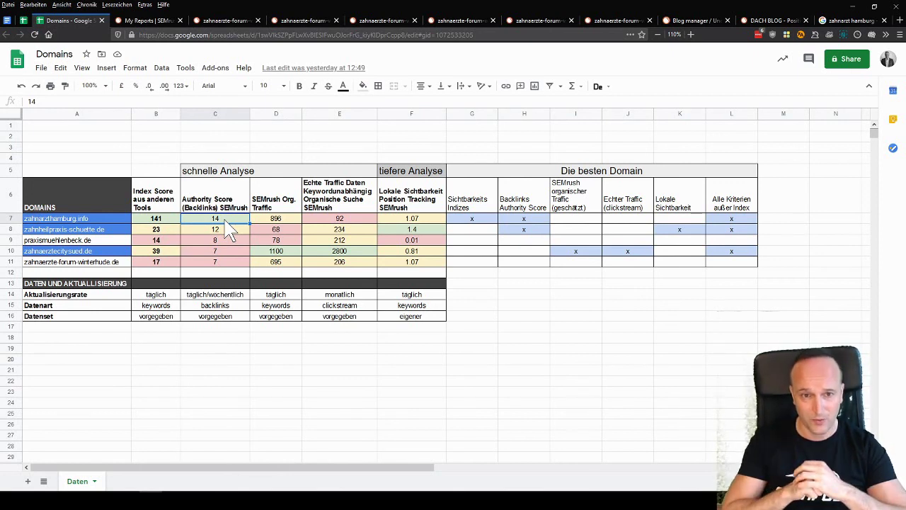
{"action": "left_click", "coordinate": [282, 221]}
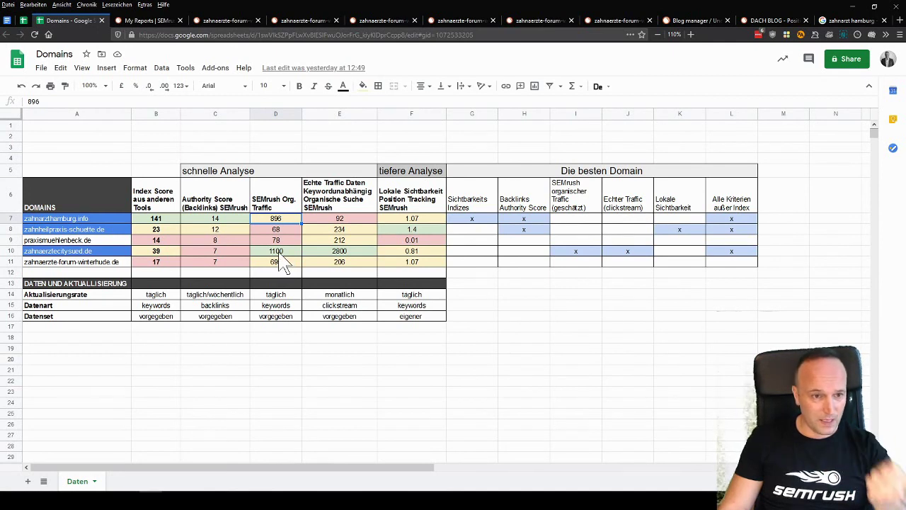
{"action": "left_click", "coordinate": [347, 253]}
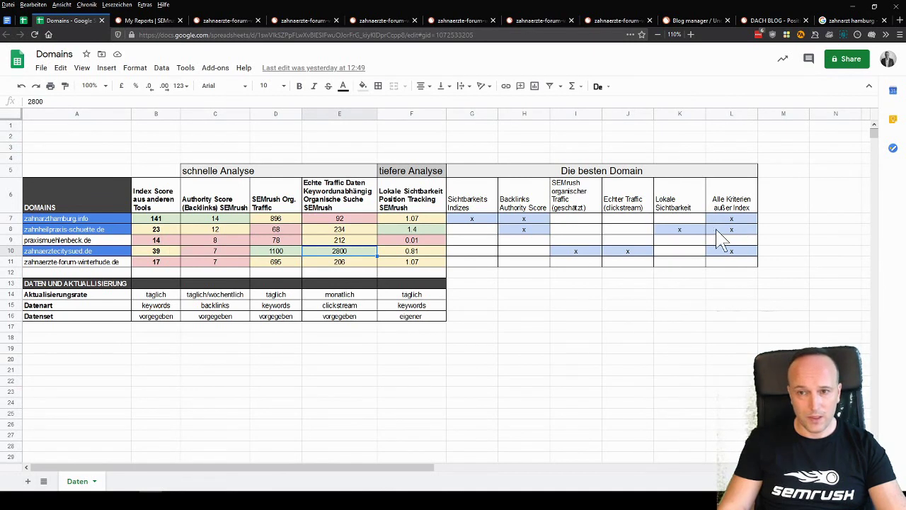
Examine which domains are marked as best under "Alle Kriterien außer Index" in the "Die besten Domain" section
{"action": "left_click", "coordinate": [91, 261]}
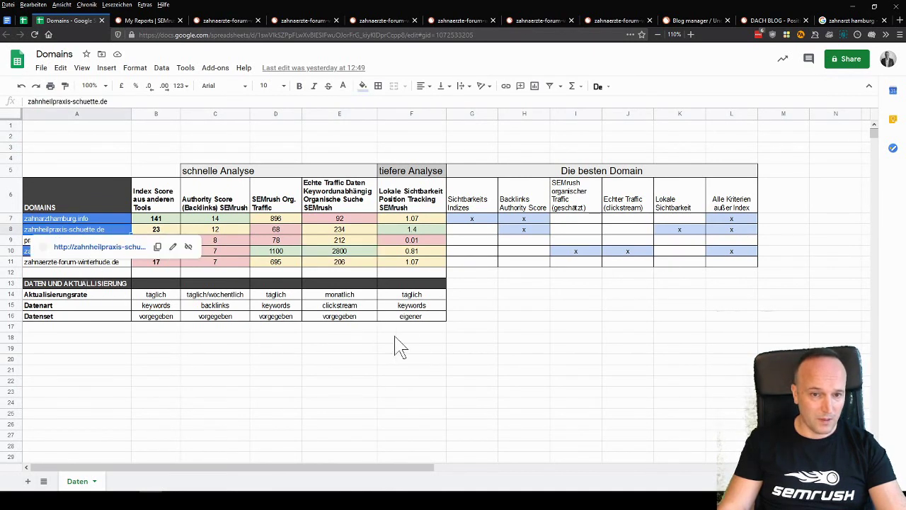
{"action": "left_click", "coordinate": [486, 327]}
{"action": "mouse_move", "coordinate": [80, 253]}
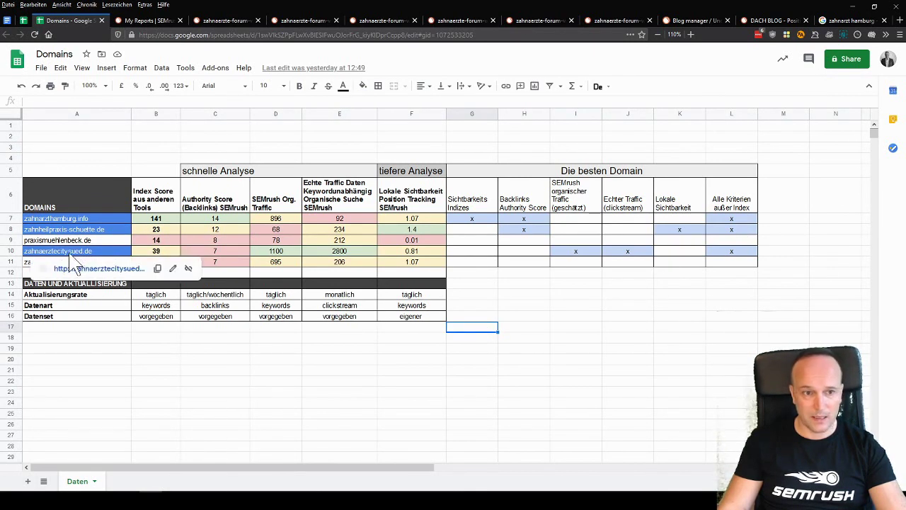
{"action": "left_click", "coordinate": [713, 253]}
{"action": "left_click", "coordinate": [728, 229]}
{"action": "left_click", "coordinate": [733, 252]}
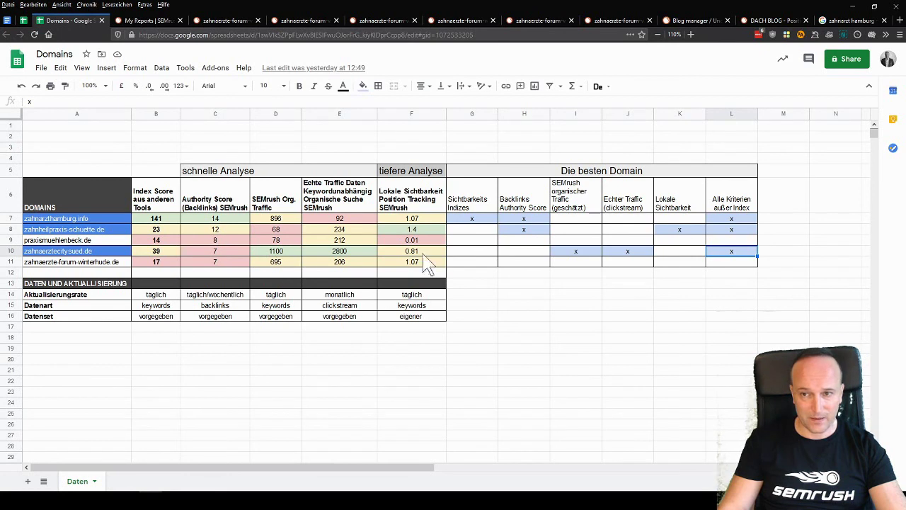
{"action": "left_click", "coordinate": [732, 228]}
{"action": "left_click", "coordinate": [732, 220]}
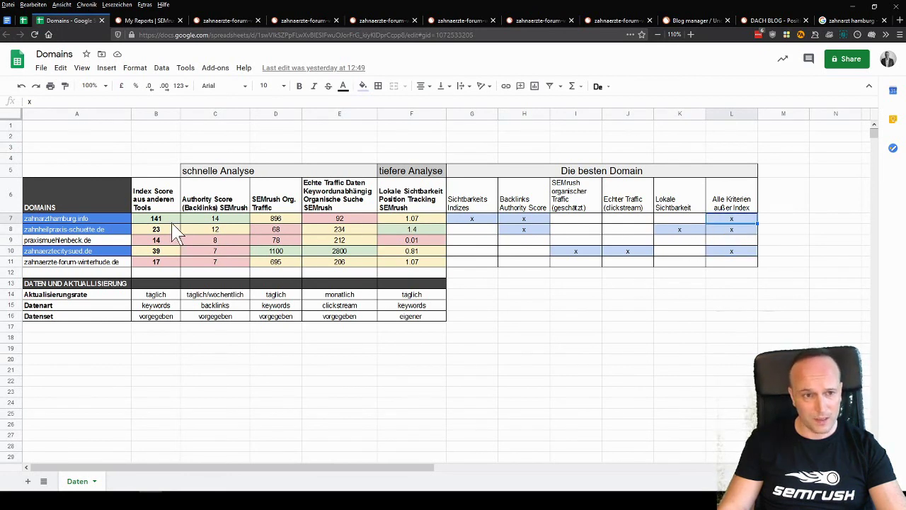
Check the zahnarzthamburg.info row, comparing its best-domain marks with its local visibility, real traffic and SEMrush organic traffic values
{"action": "mouse_move", "coordinate": [41, 235]}
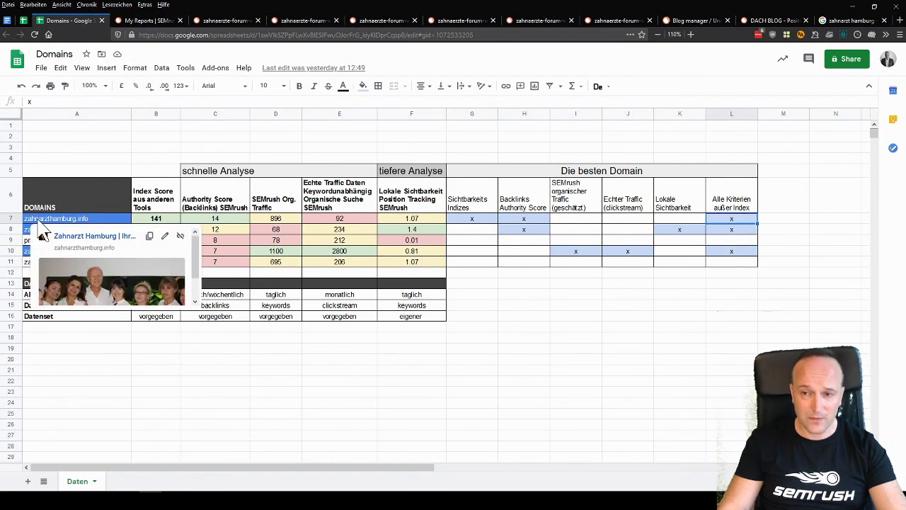
{"action": "left_click", "coordinate": [574, 223]}
{"action": "left_click", "coordinate": [530, 220]}
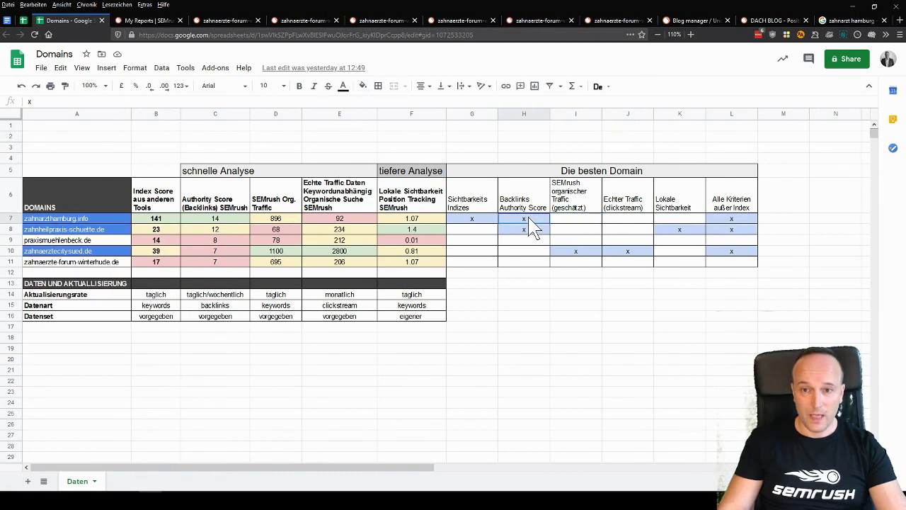
{"action": "left_click", "coordinate": [470, 222]}
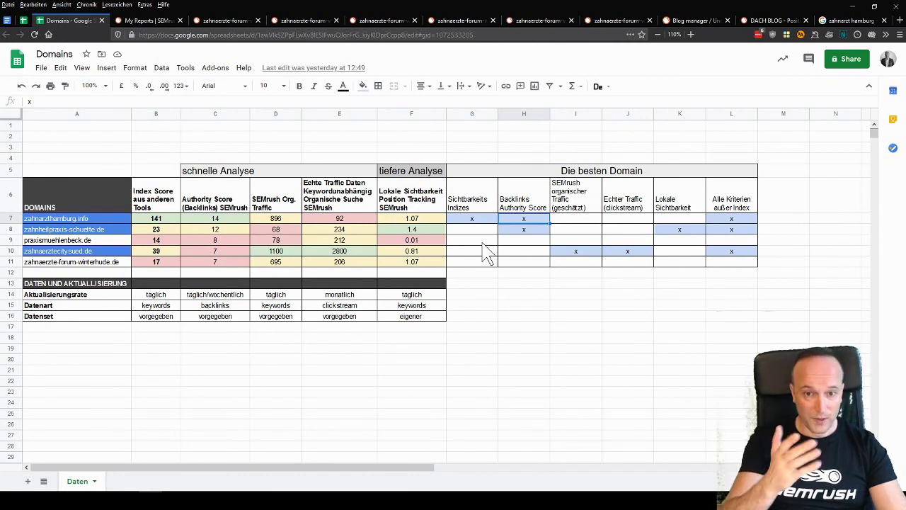
{"action": "left_click", "coordinate": [410, 219]}
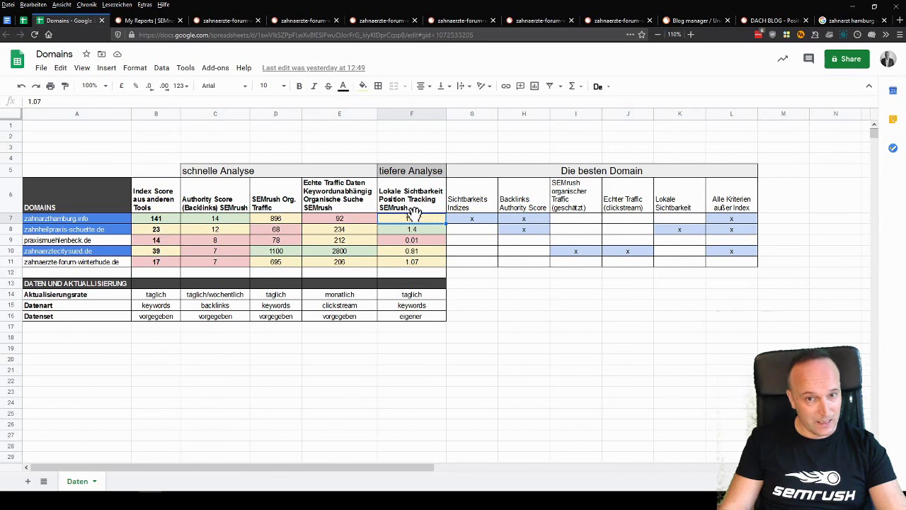
{"action": "left_click", "coordinate": [349, 218]}
{"action": "left_click", "coordinate": [271, 220]}
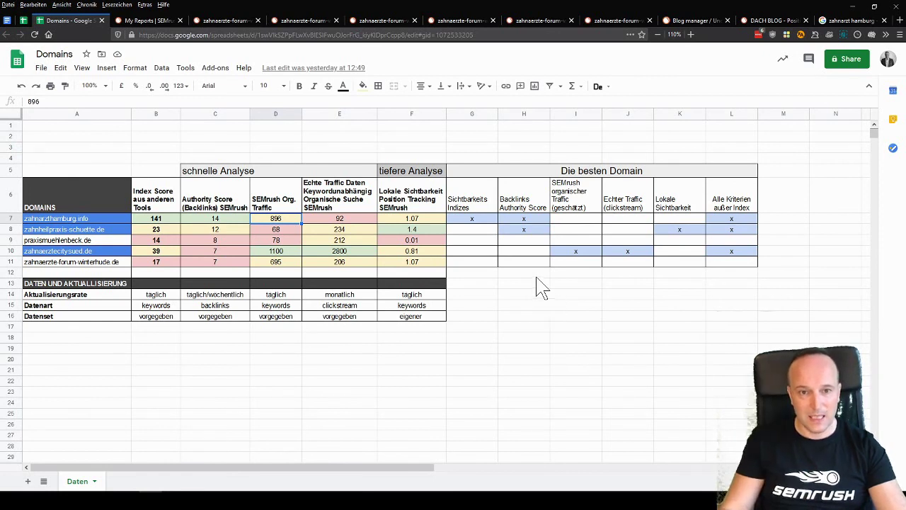
{"action": "left_click", "coordinate": [357, 220]}
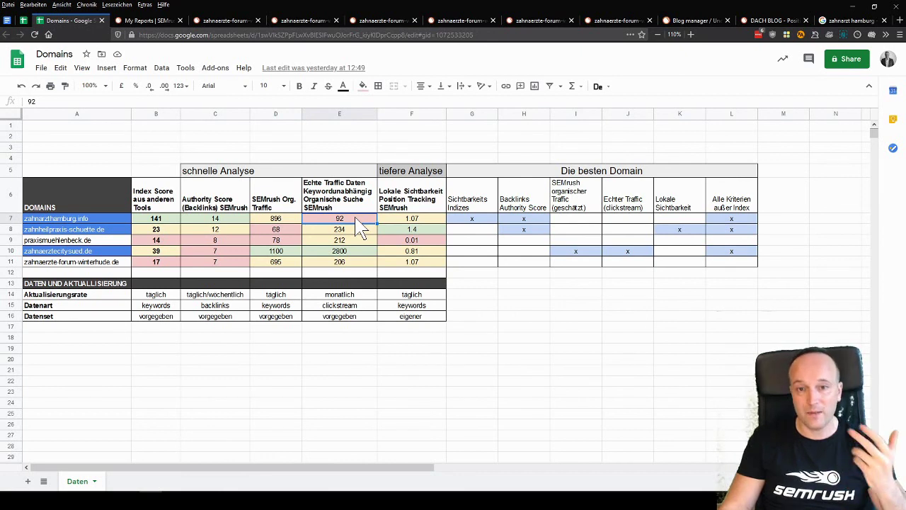
Compare the Index Scores of zahnarzthamburg.info, zahnaerztecitysued.de and zahnheilpraxis-schuette.de
{"action": "left_click", "coordinate": [156, 220]}
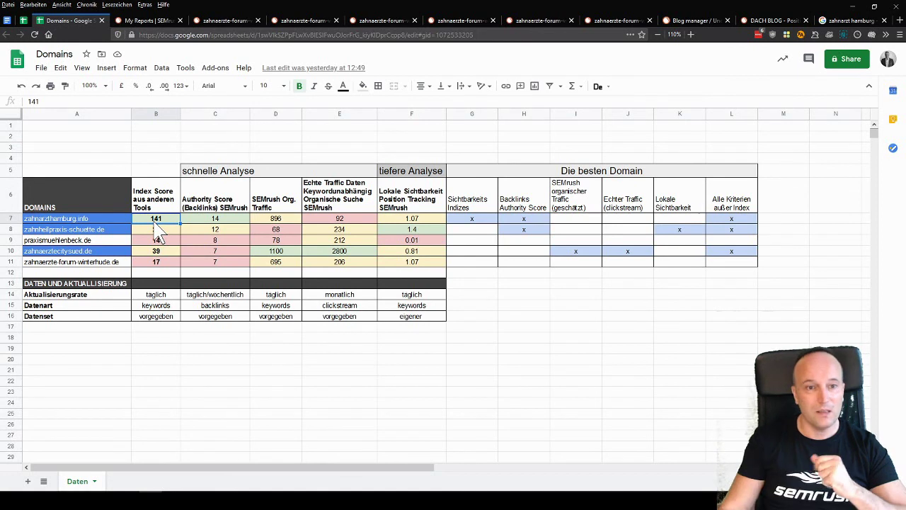
{"action": "left_click", "coordinate": [158, 253]}
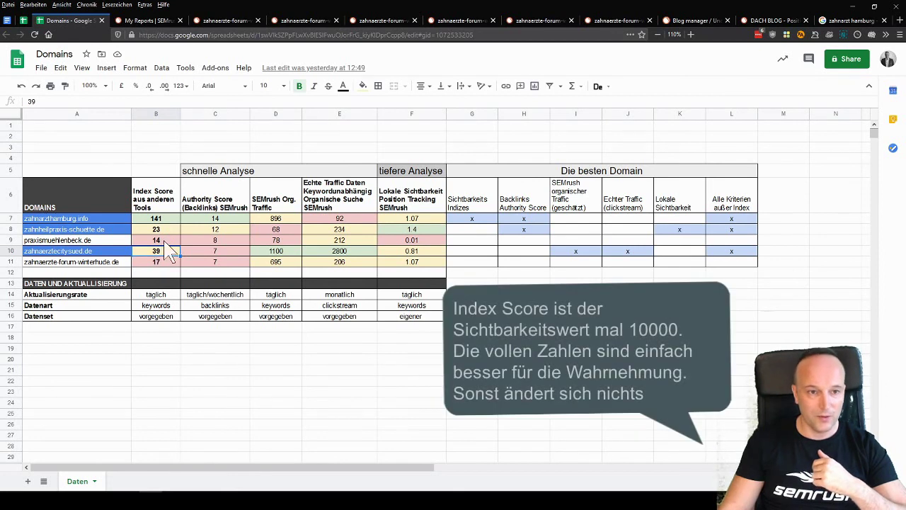
{"action": "left_click", "coordinate": [168, 230]}
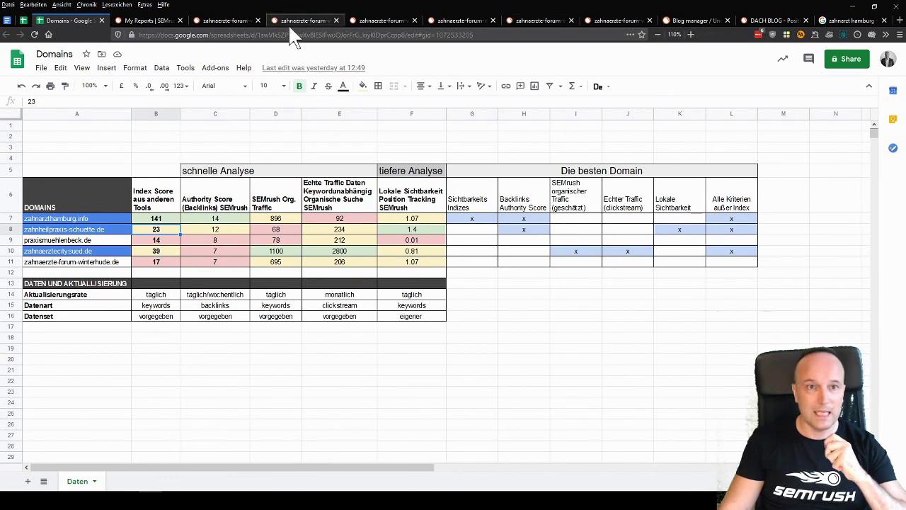
Switch to Semrush and open the Position Tracking Übersicht of the "Sichtbarkeit prüfen" project for Hamburg desktop results
{"action": "left_click", "coordinate": [219, 20]}
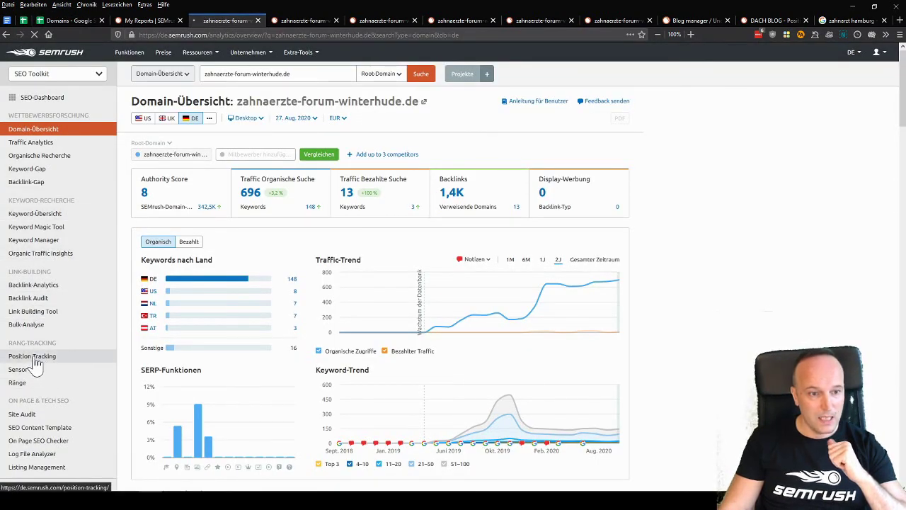
{"action": "left_click", "coordinate": [33, 358]}
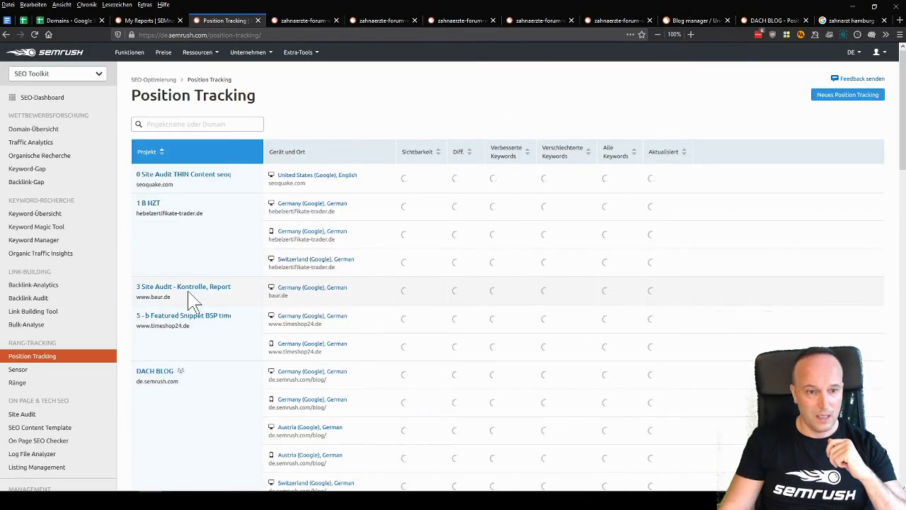
{"action": "scroll", "coordinate": [191, 301], "scroll_direction": "down", "scroll_amount": 5}
{"action": "scroll", "coordinate": [191, 301], "scroll_direction": "down", "scroll_amount": 5}
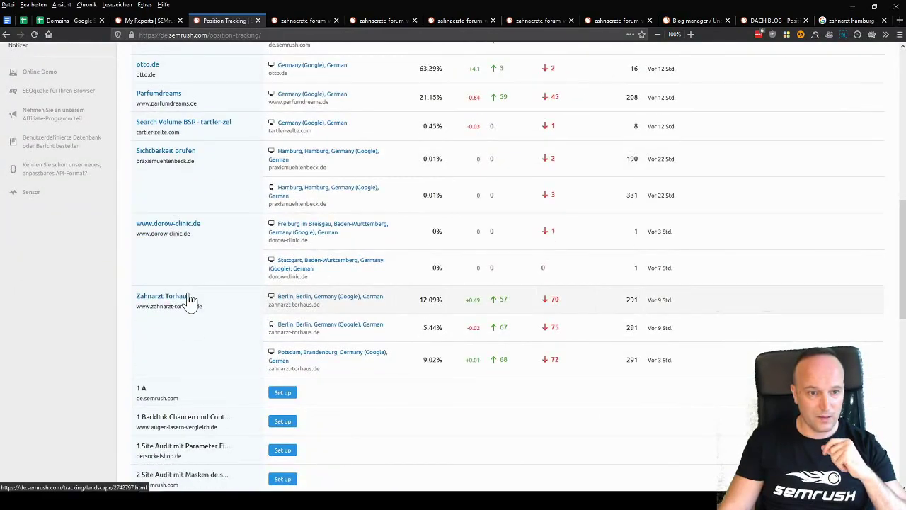
{"action": "scroll", "coordinate": [222, 295], "scroll_direction": "up", "scroll_amount": 2}
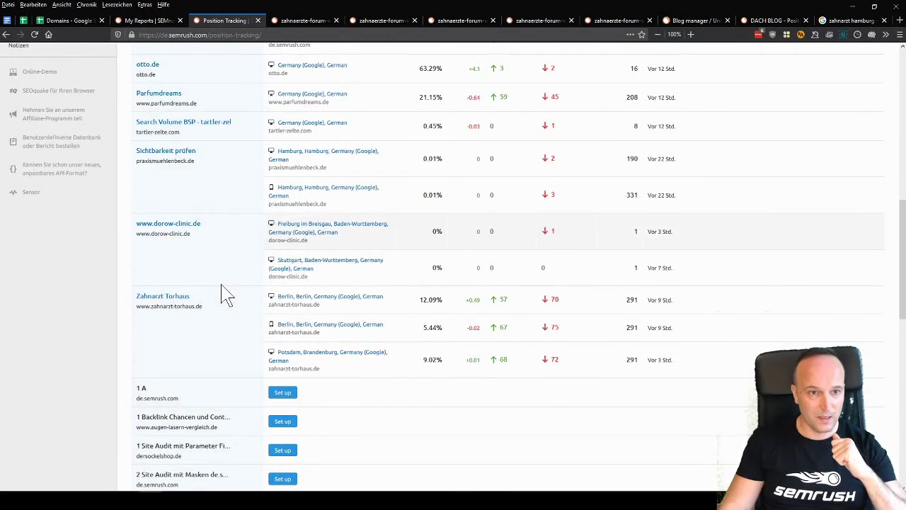
{"action": "left_click", "coordinate": [301, 159]}
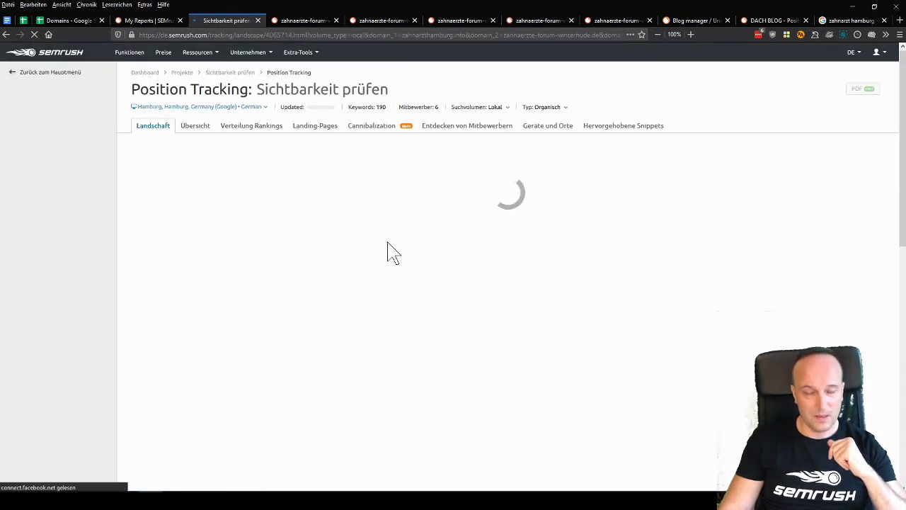
{"action": "left_click", "coordinate": [190, 132]}
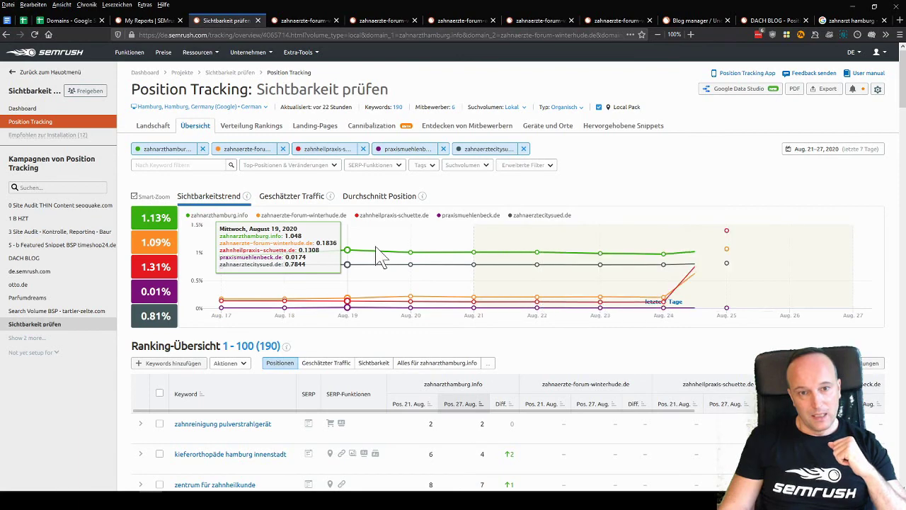
Examine the visibility trend of the five tracked domains and their keyword positions in the Ranking-Übersicht
{"action": "mouse_move", "coordinate": [161, 317]}
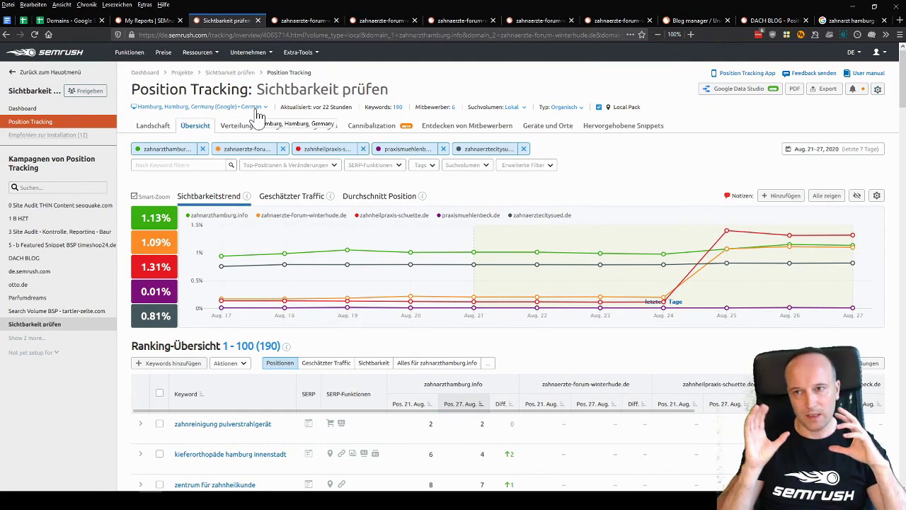
{"action": "scroll", "coordinate": [303, 182], "scroll_direction": "down", "scroll_amount": 5}
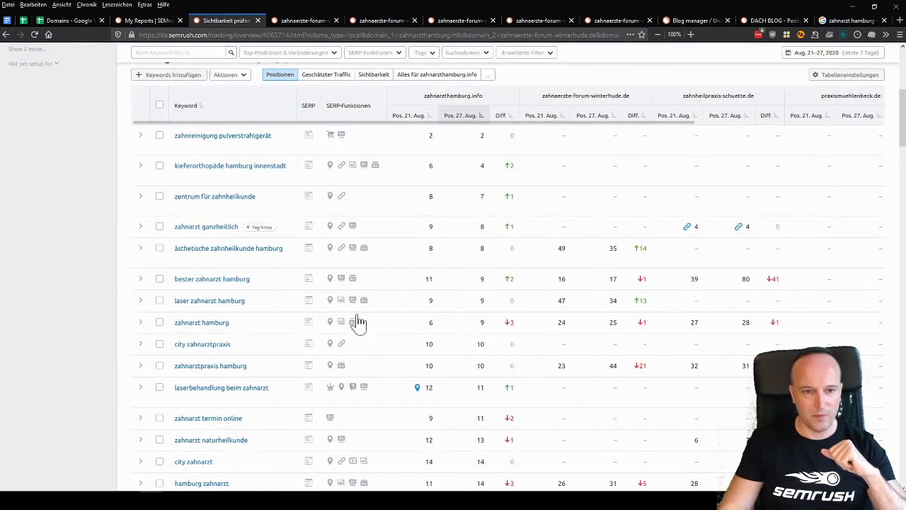
{"action": "scroll", "coordinate": [340, 338], "scroll_direction": "up", "scroll_amount": 4}
{"action": "scroll", "coordinate": [340, 338], "scroll_direction": "up", "scroll_amount": 1}
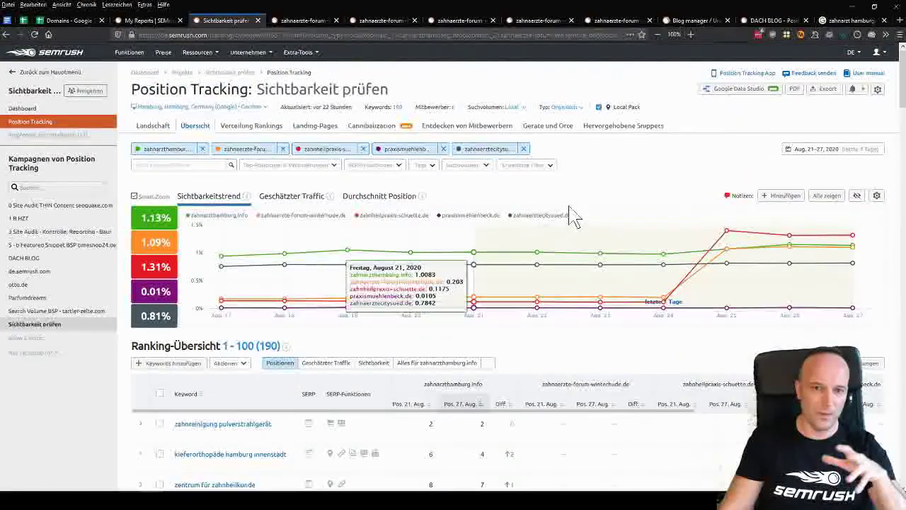
Open the Organische Recherche Übersicht report for zahnaerzte-forum-winterhude.de
{"action": "left_click", "coordinate": [296, 20]}
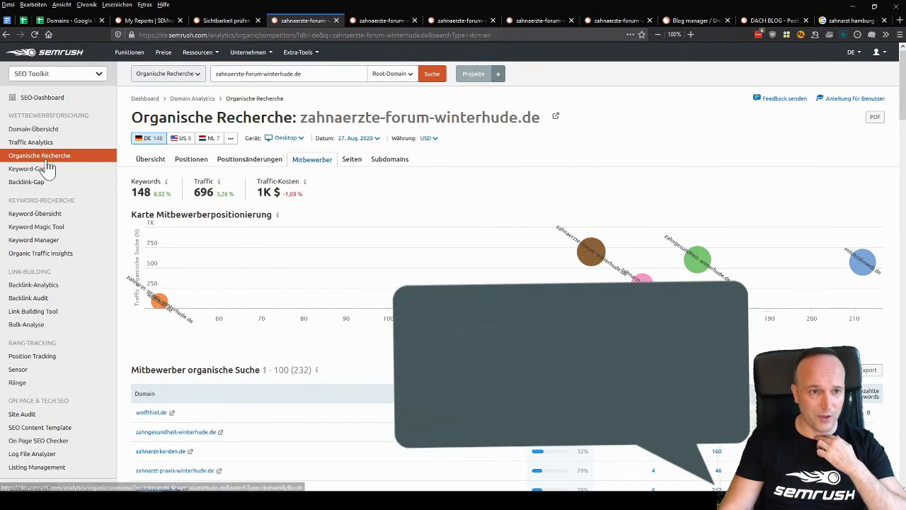
{"action": "left_click", "coordinate": [146, 161]}
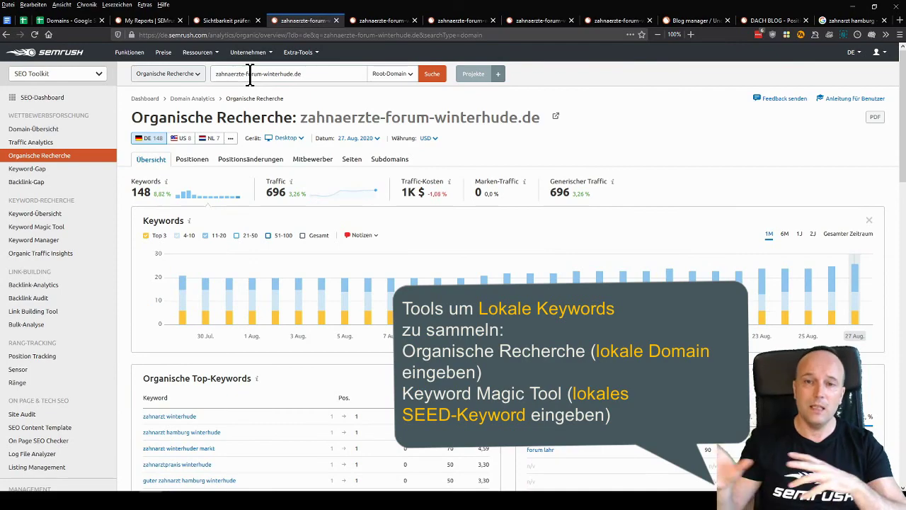
Switch to the Google search results for "zahnarzt hamburg" and look through the local map entries and organic listings
{"action": "left_click", "coordinate": [839, 21]}
{"action": "scroll", "coordinate": [192, 177], "scroll_direction": "down", "scroll_amount": 3}
{"action": "scroll", "coordinate": [186, 121], "scroll_direction": "up", "scroll_amount": 3}
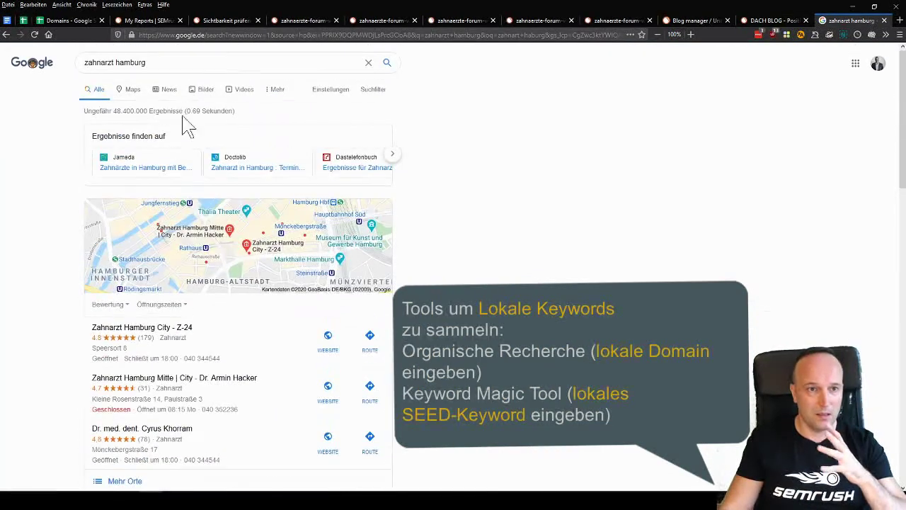
{"action": "scroll", "coordinate": [142, 399], "scroll_direction": "down", "scroll_amount": 3}
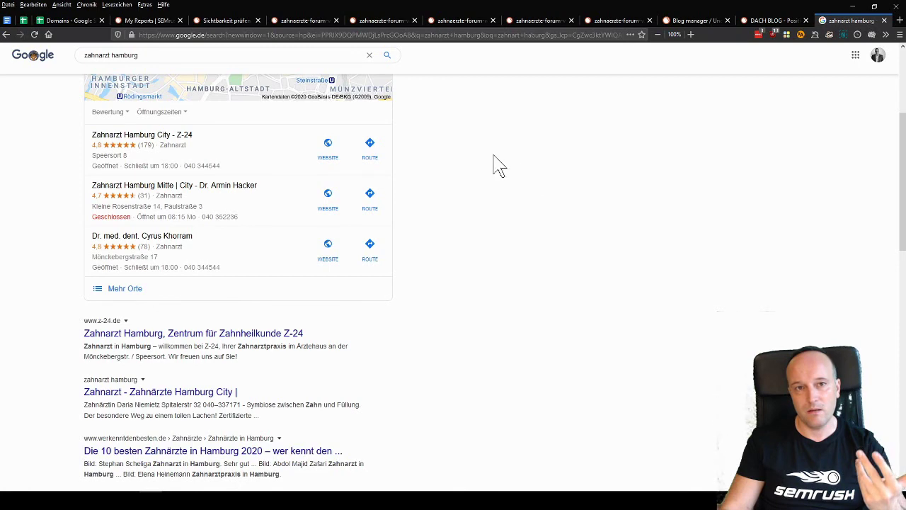
Return to Semrush and examine the organic keywords in the Positionen report for zahnaerzte-forum-winterhude.de
{"action": "left_click", "coordinate": [285, 18]}
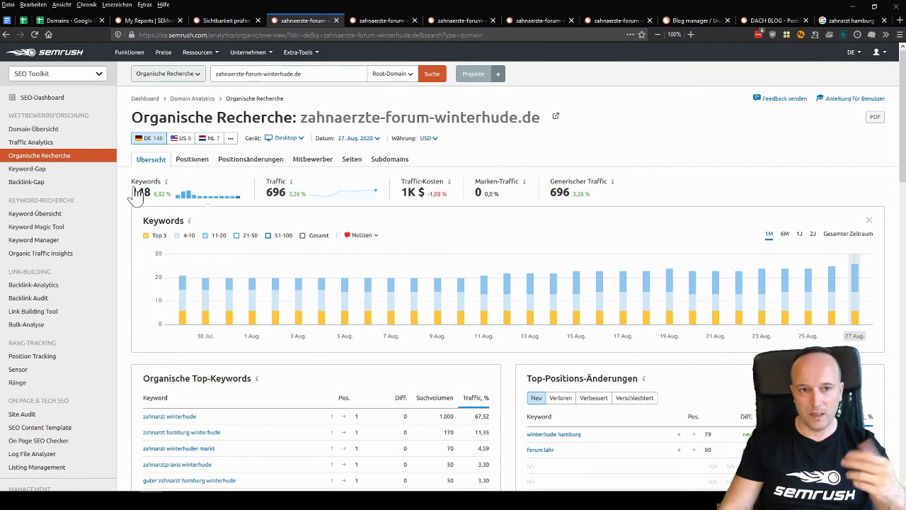
{"action": "left_click", "coordinate": [188, 160]}
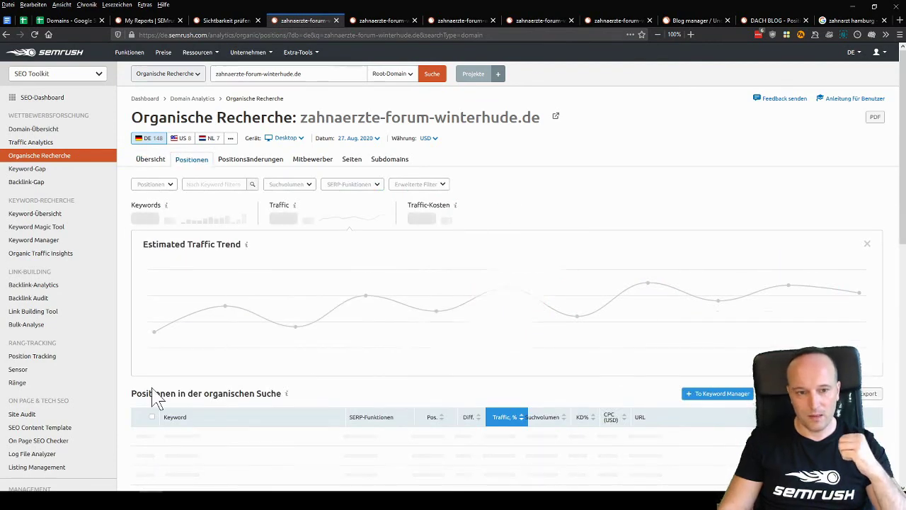
{"action": "scroll", "coordinate": [157, 340], "scroll_direction": "down", "scroll_amount": 3}
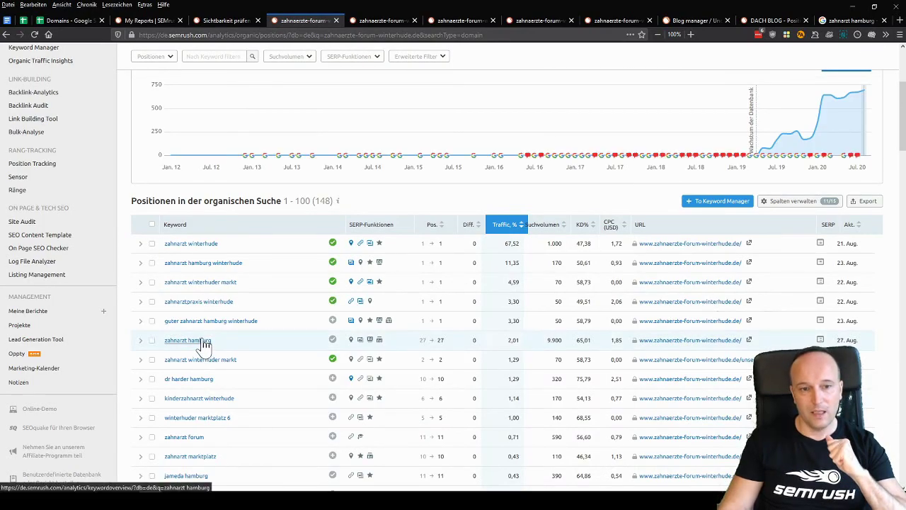
{"action": "scroll", "coordinate": [184, 329], "scroll_direction": "up", "scroll_amount": 2}
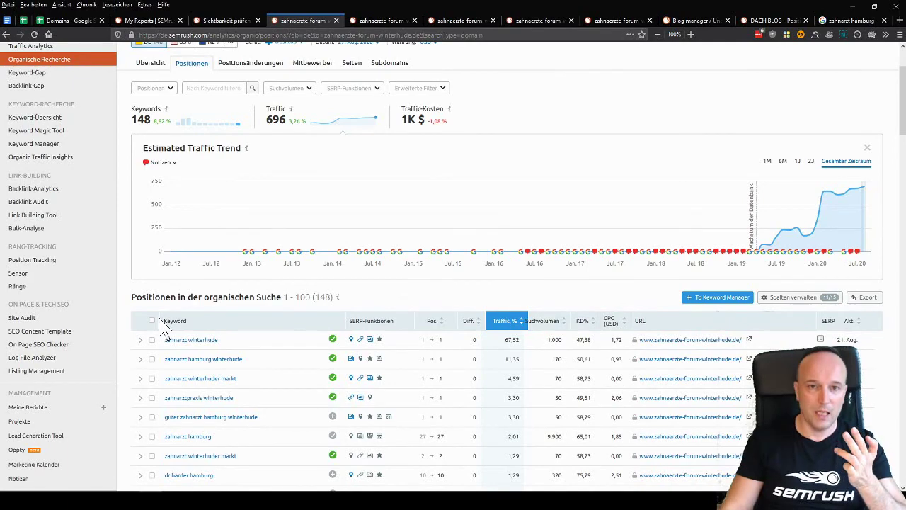
{"action": "left_click", "coordinate": [441, 89]}
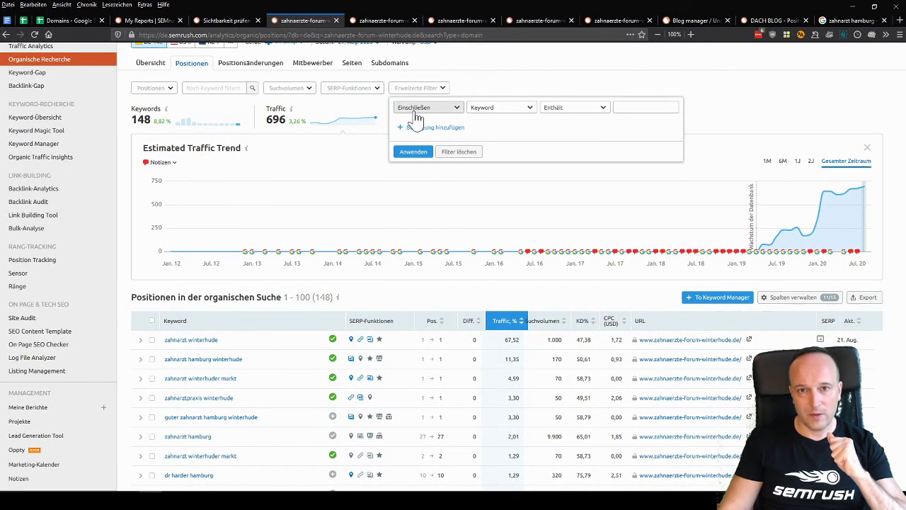
{"action": "left_click", "coordinate": [421, 108]}
{"action": "left_click", "coordinate": [418, 139]}
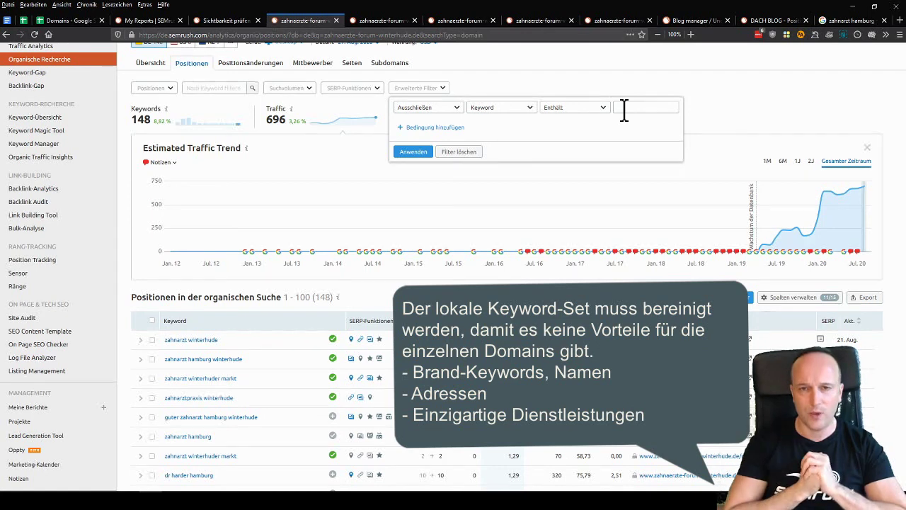
{"action": "left_click", "coordinate": [607, 76]}
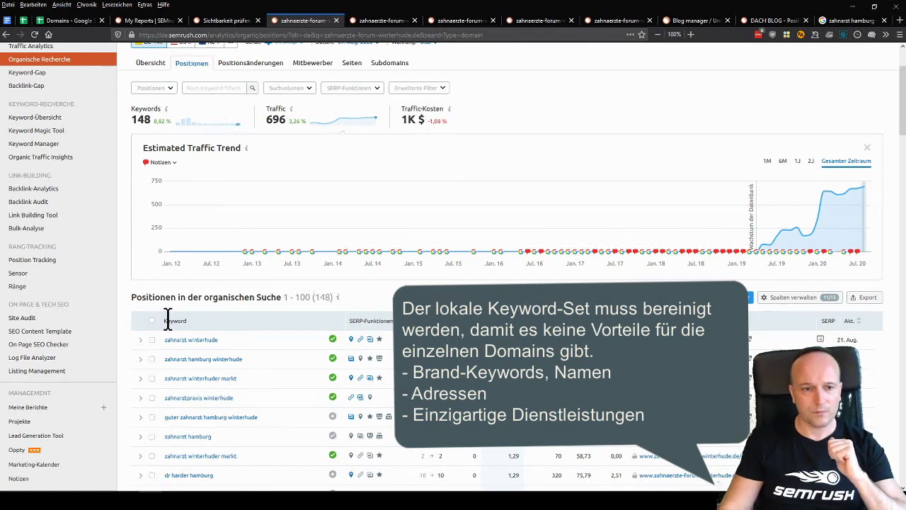
Select all listed organic keywords and view the Keyword Manager lists they can be sent to
{"action": "left_click", "coordinate": [152, 323]}
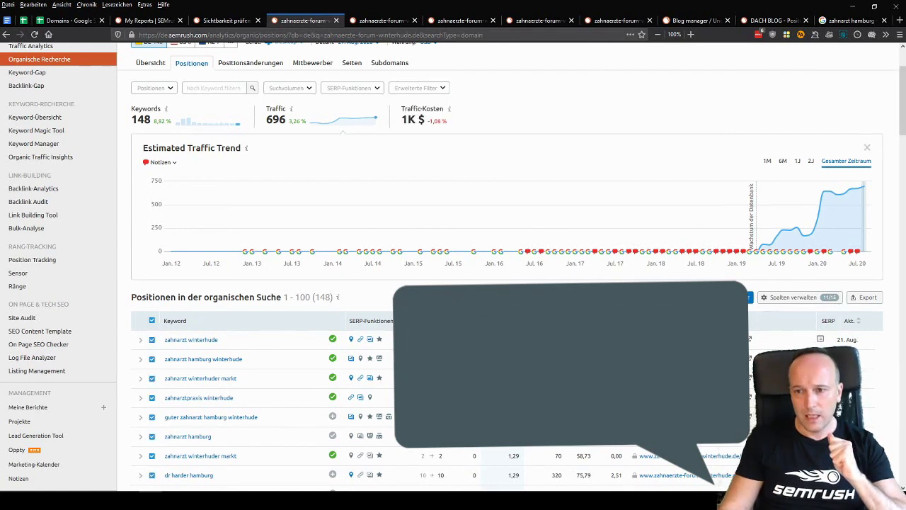
{"action": "left_click", "coordinate": [721, 300]}
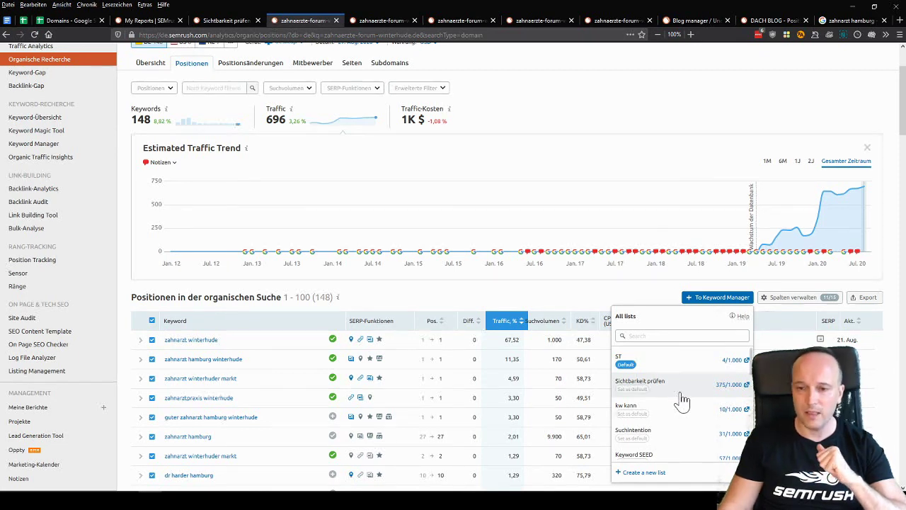
{"action": "left_click", "coordinate": [400, 170]}
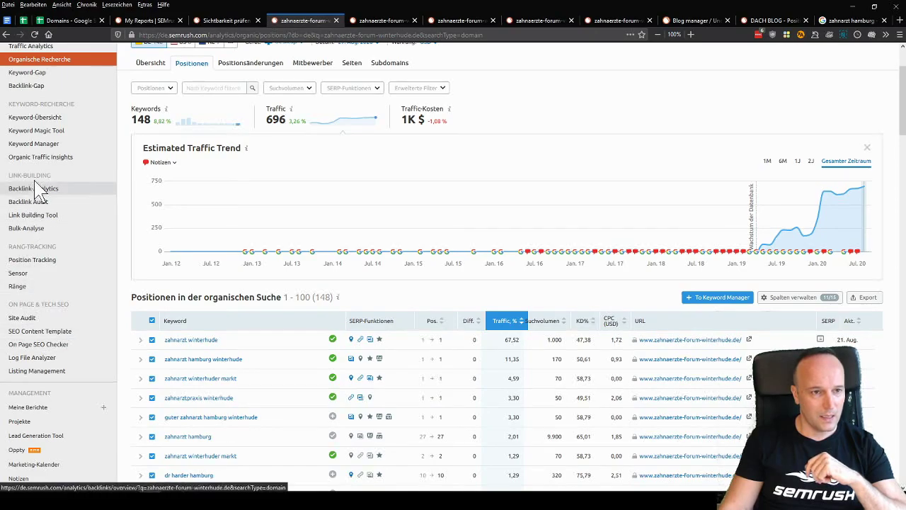
Open the "Sichtbarkeit prüfen" keyword list in Keyword Manager
{"action": "scroll", "coordinate": [42, 143], "scroll_direction": "up", "scroll_amount": 3}
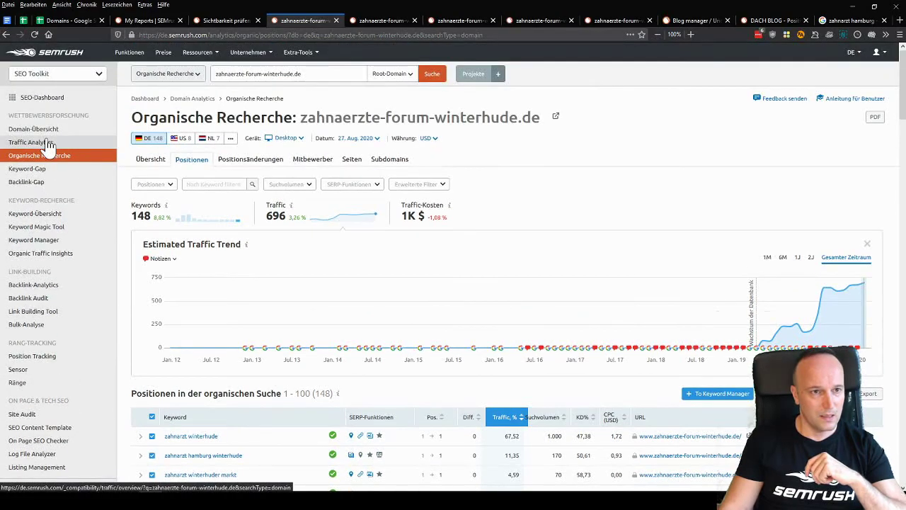
{"action": "left_click", "coordinate": [54, 241]}
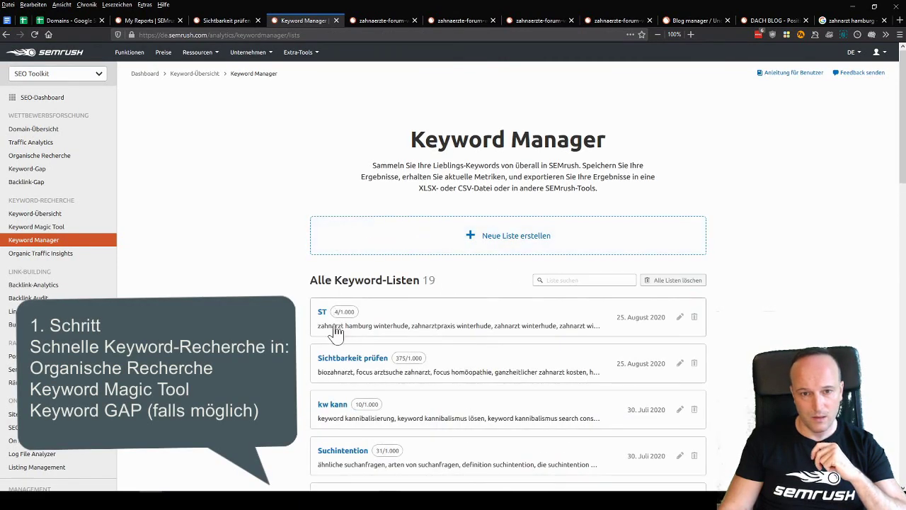
{"action": "left_click", "coordinate": [340, 370]}
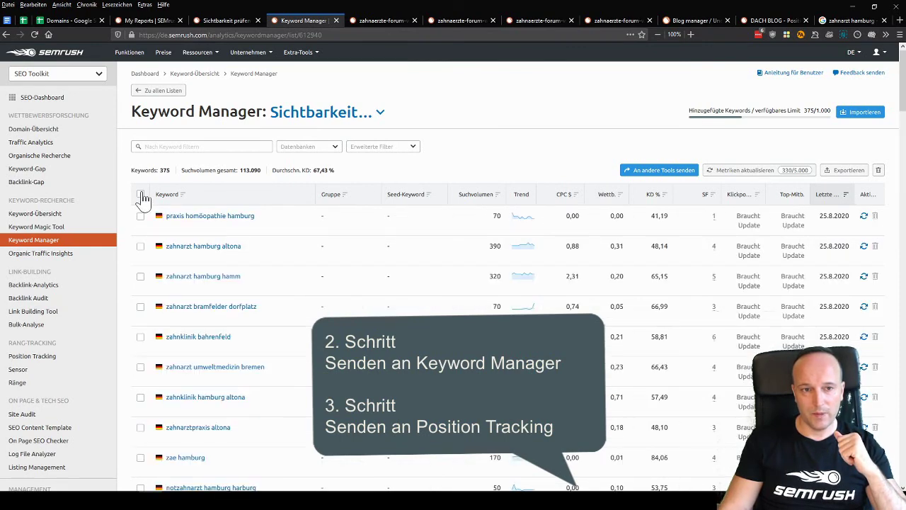
Select all displayed keywords and prepare sending them to Position Tracking, choosing the "Sichtbarkeit prüfen" project for Hamburg desktop
{"action": "left_click", "coordinate": [141, 194]}
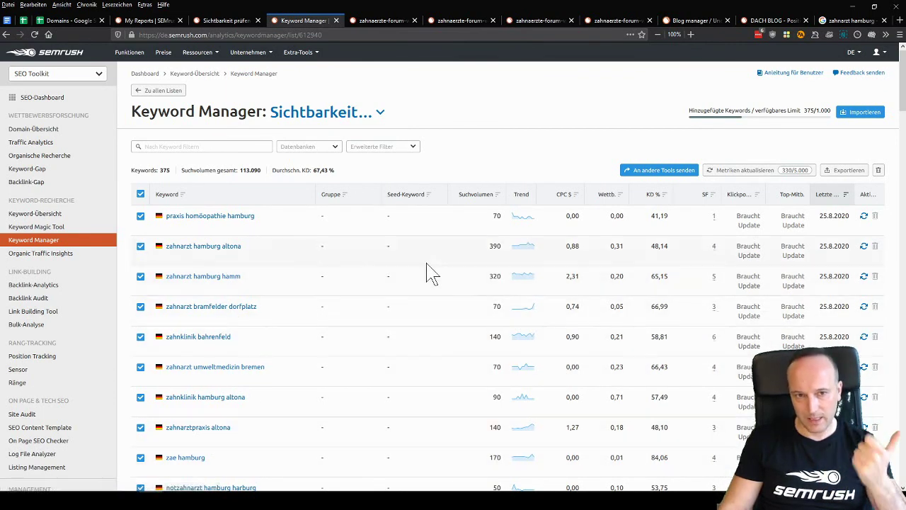
{"action": "left_click", "coordinate": [666, 175]}
{"action": "left_click", "coordinate": [649, 237]}
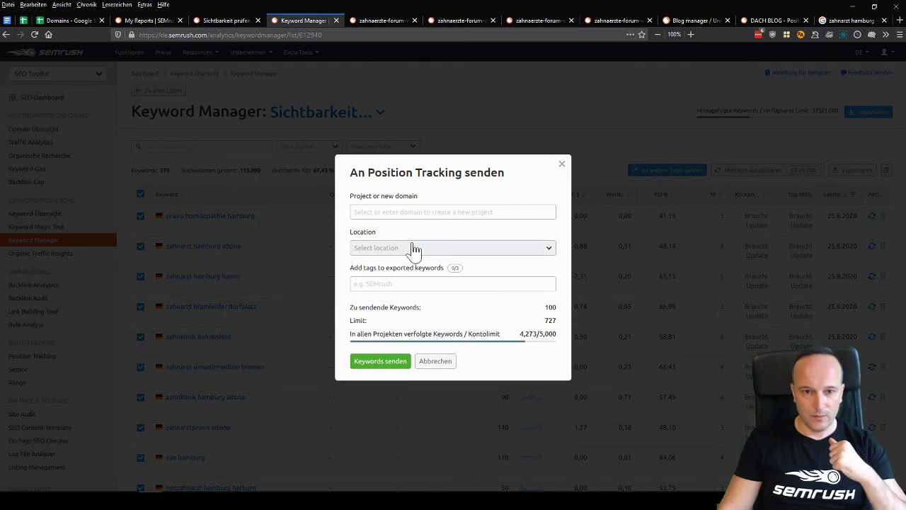
{"action": "left_click", "coordinate": [407, 212]}
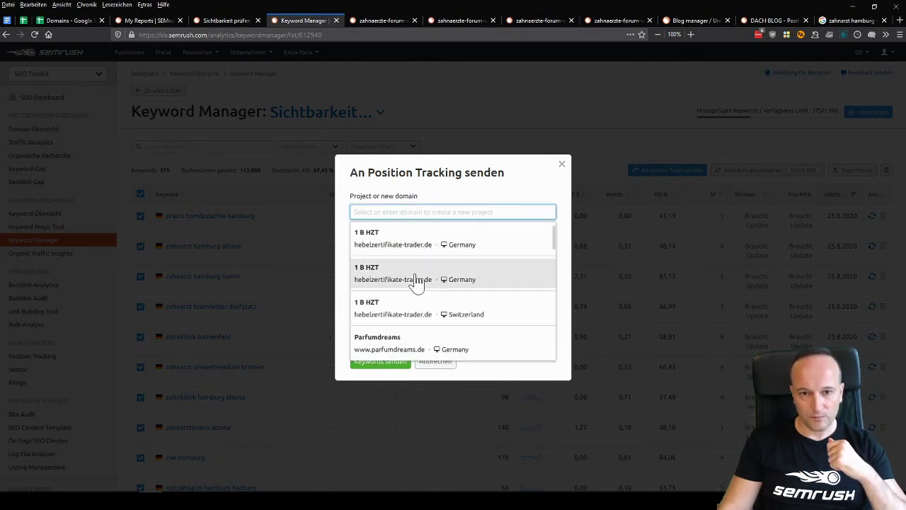
{"action": "scroll", "coordinate": [416, 279], "scroll_direction": "down", "scroll_amount": 3}
{"action": "scroll", "coordinate": [416, 280], "scroll_direction": "down", "scroll_amount": 5}
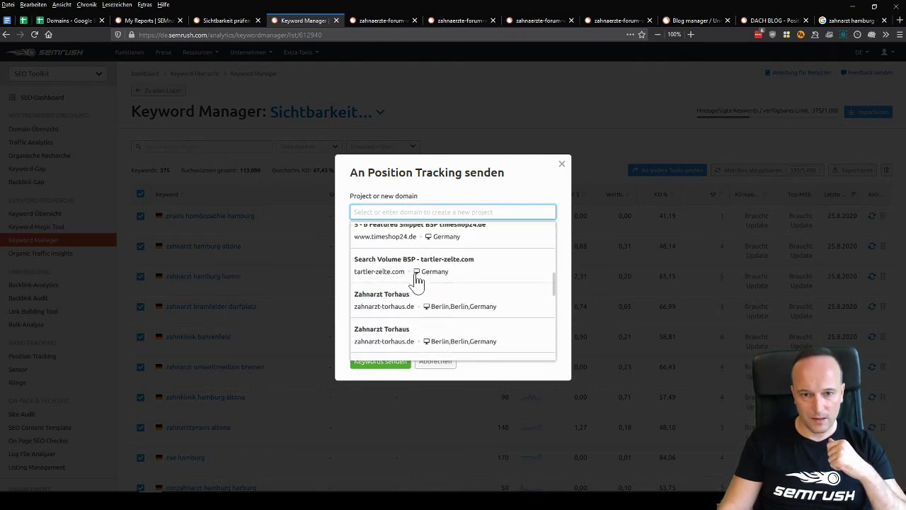
{"action": "scroll", "coordinate": [417, 280], "scroll_direction": "down", "scroll_amount": 3}
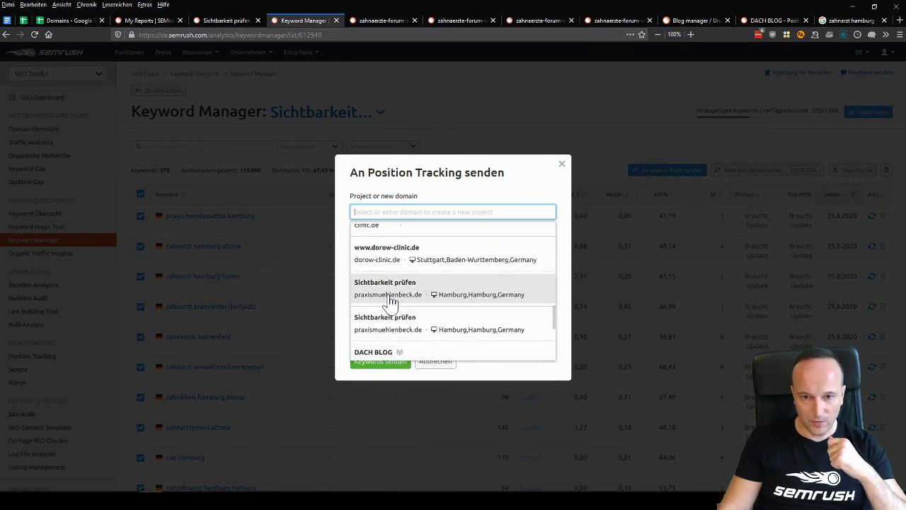
{"action": "left_click", "coordinate": [388, 300]}
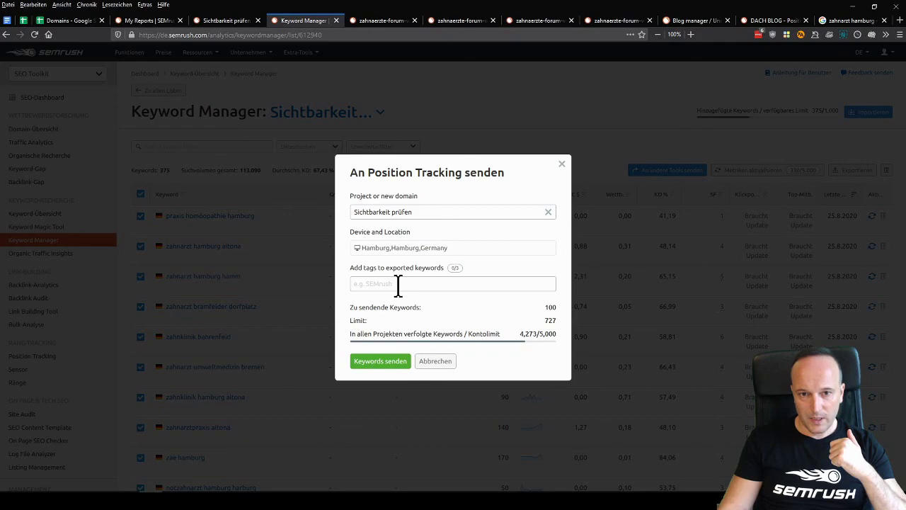
Check the devices and locations of the "Sichtbarkeit prüfen" Position Tracking project, and dismiss the keyword sending dialog in Keyword Manager
{"action": "left_click", "coordinate": [233, 20]}
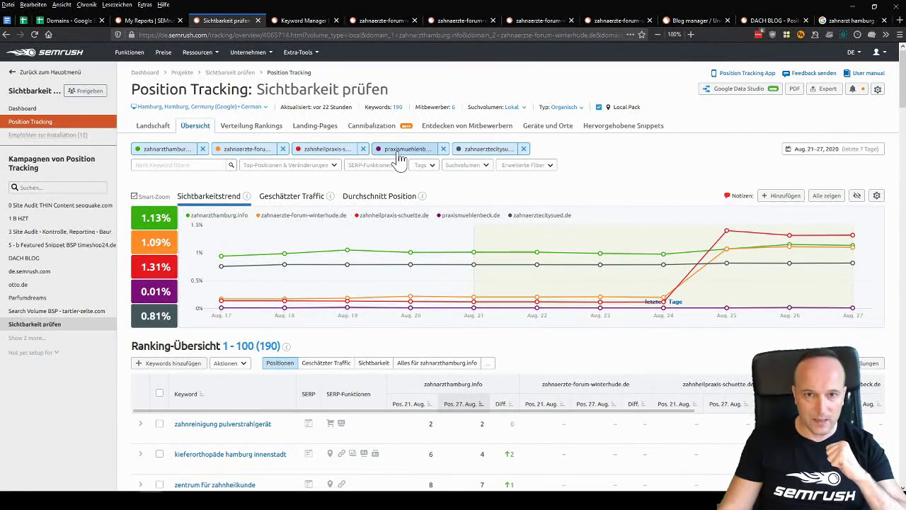
{"action": "left_click", "coordinate": [240, 107]}
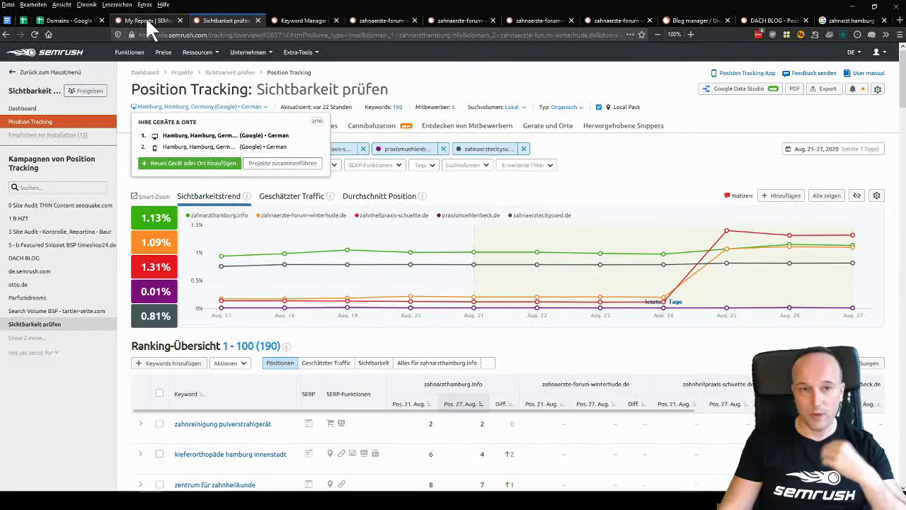
{"action": "left_click", "coordinate": [280, 20]}
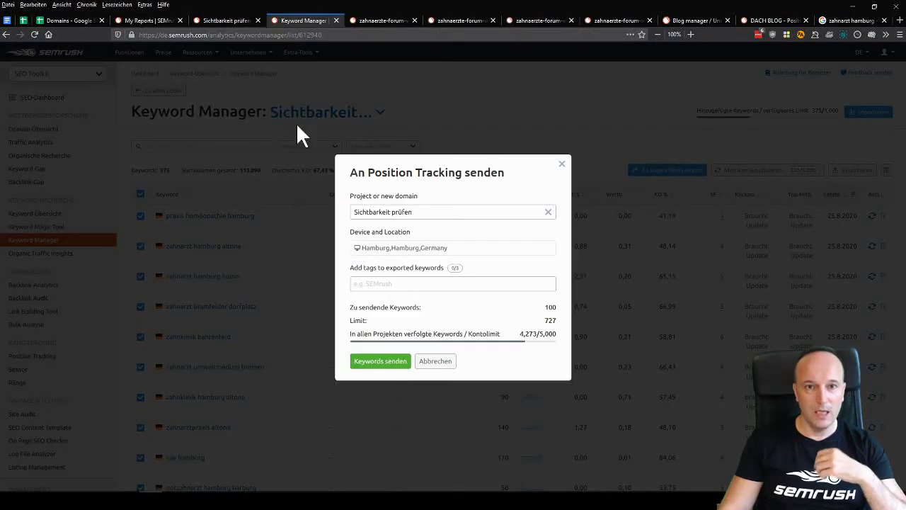
{"action": "left_click", "coordinate": [421, 128]}
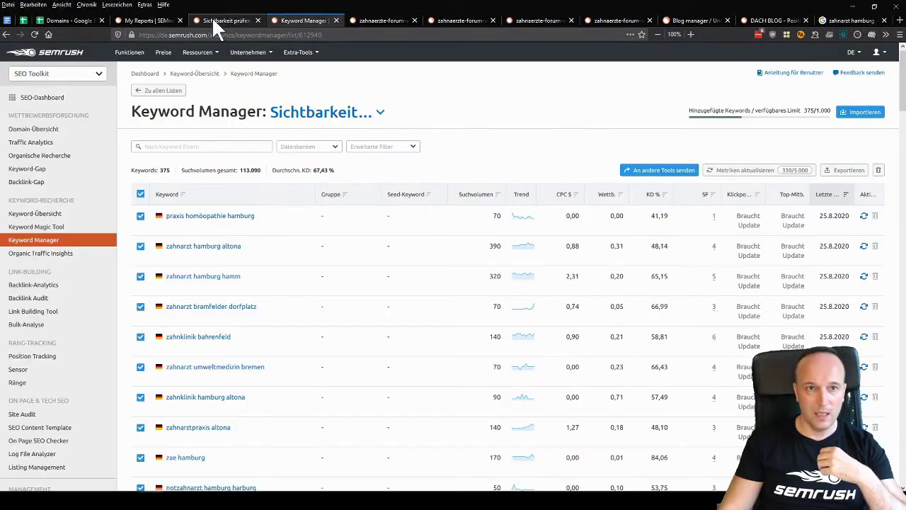
{"action": "left_click", "coordinate": [220, 19]}
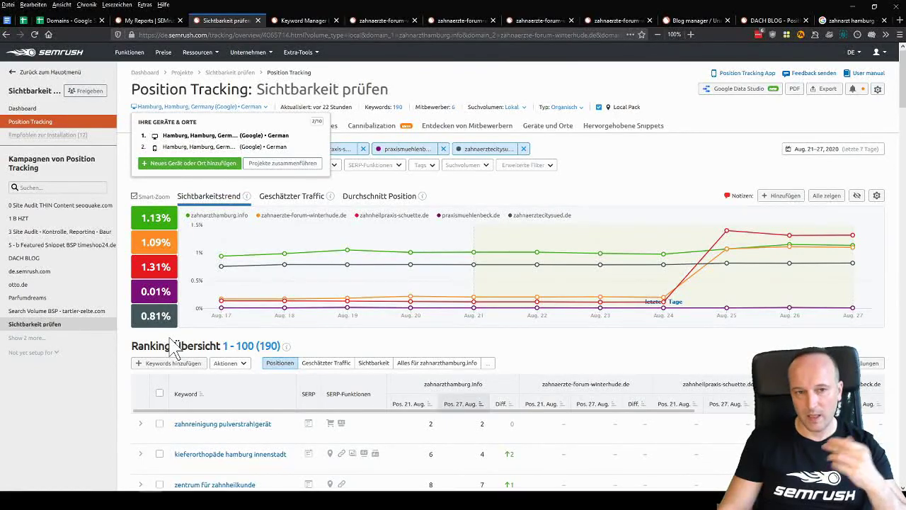
Switch to the Domains spreadsheet and review the update rate, data type and dataset for Lokale Sichtbarkeit Position Tracking
{"action": "left_click", "coordinate": [66, 20]}
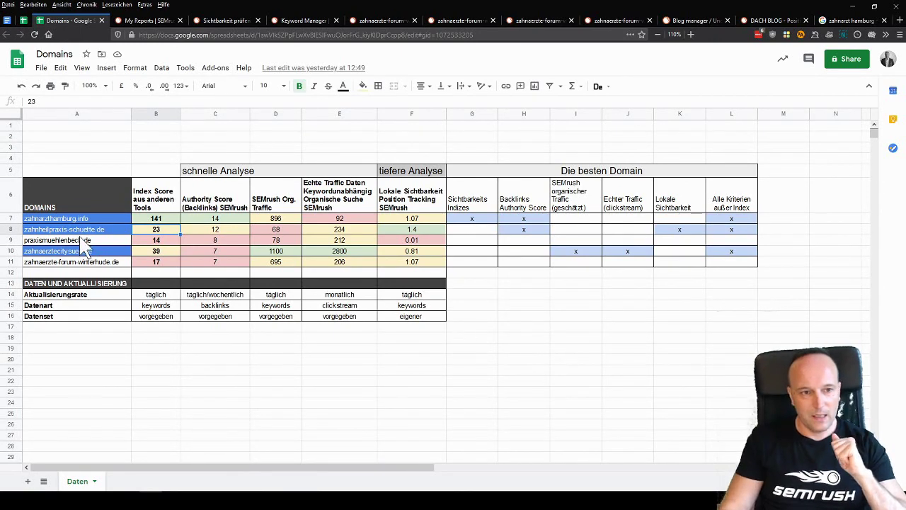
{"action": "left_click", "coordinate": [417, 296]}
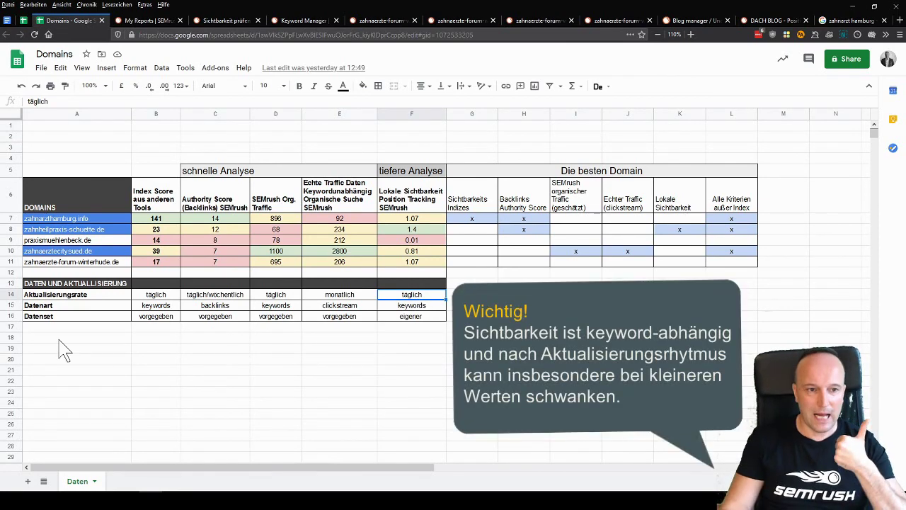
{"action": "left_click", "coordinate": [439, 306]}
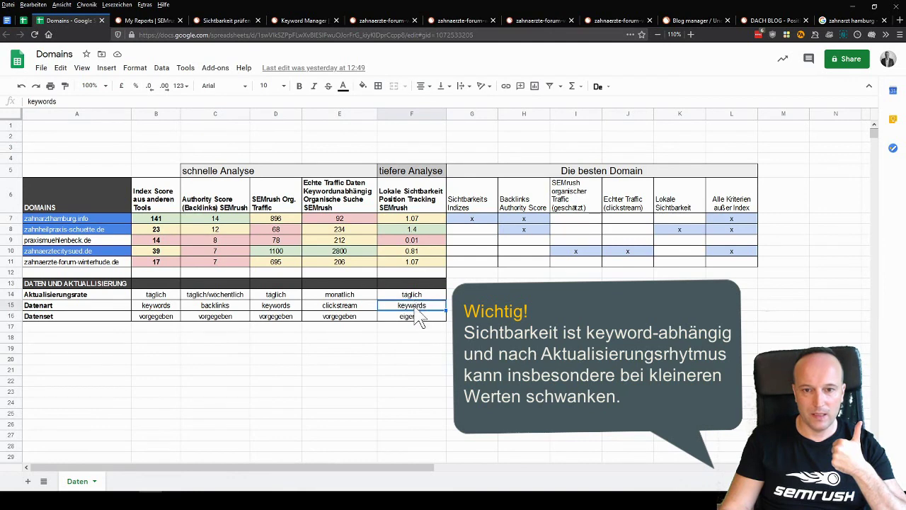
{"action": "left_click", "coordinate": [411, 319]}
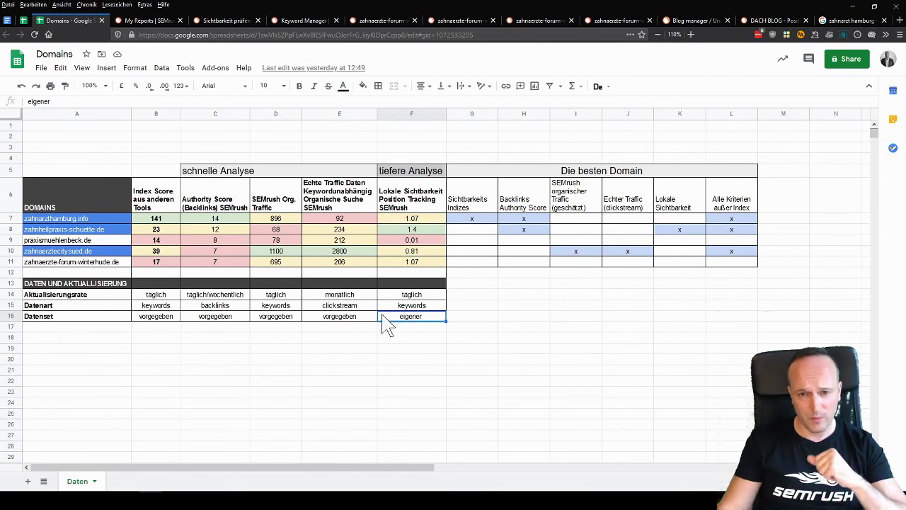
Review the Index Score column's update rate, data type and dataset, and compare its dataset with that of Lokale Sichtbarkeit
{"action": "left_click", "coordinate": [161, 296]}
{"action": "key", "text": "Down"}
{"action": "key", "text": "Down"}
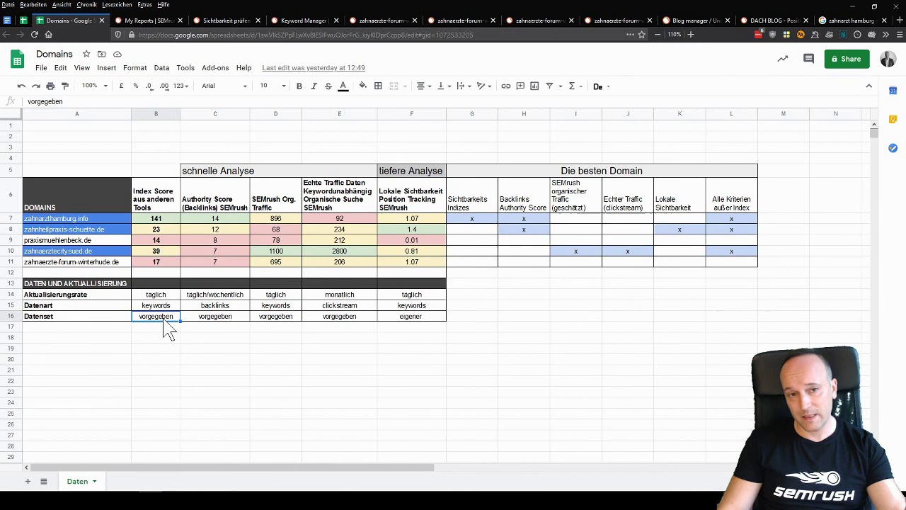
{"action": "left_click", "coordinate": [405, 317]}
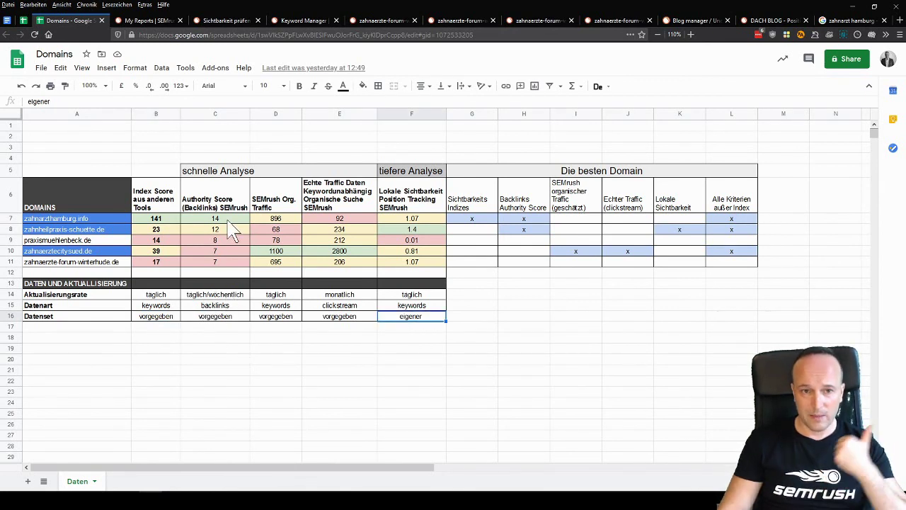
Review the update rate of the Authority Score and the data type and dataset of SEMrush Org. Traffic
{"action": "left_click", "coordinate": [220, 298]}
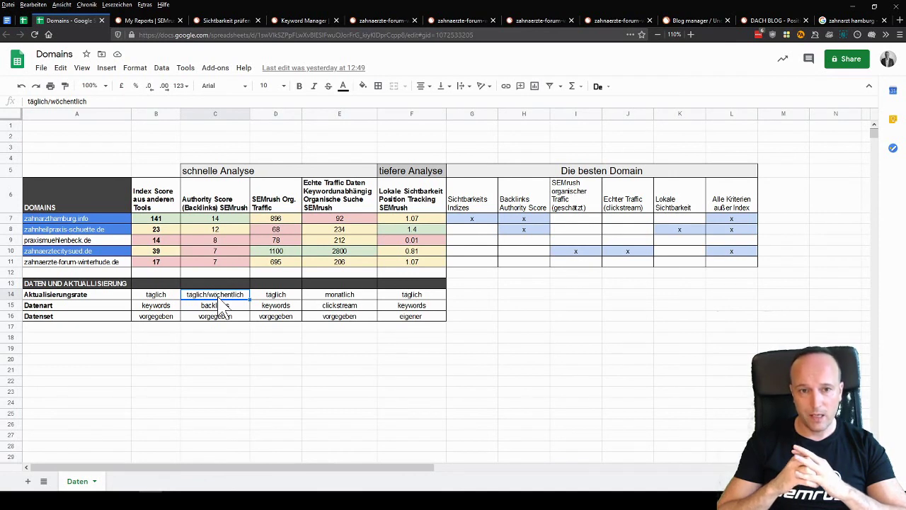
{"action": "left_click", "coordinate": [280, 298]}
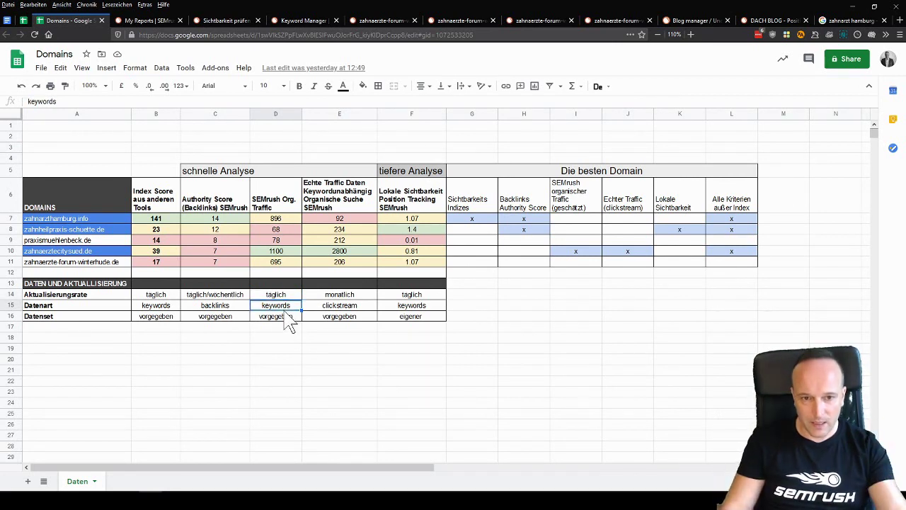
{"action": "left_click", "coordinate": [288, 320]}
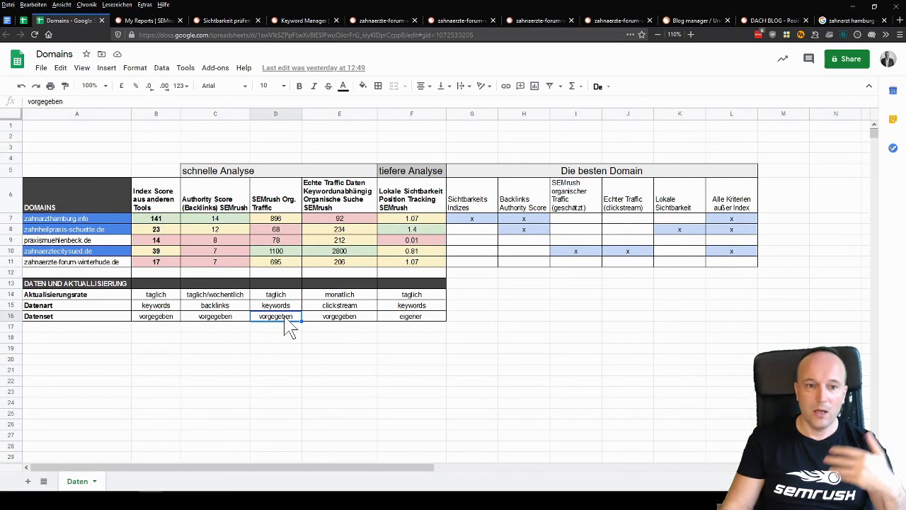
Check the update rate of Echte Traffic Daten, and review the introduction and compared domains in the Domain Bewertung (schnell) report in Semrush Report Builder
{"action": "left_click", "coordinate": [350, 296]}
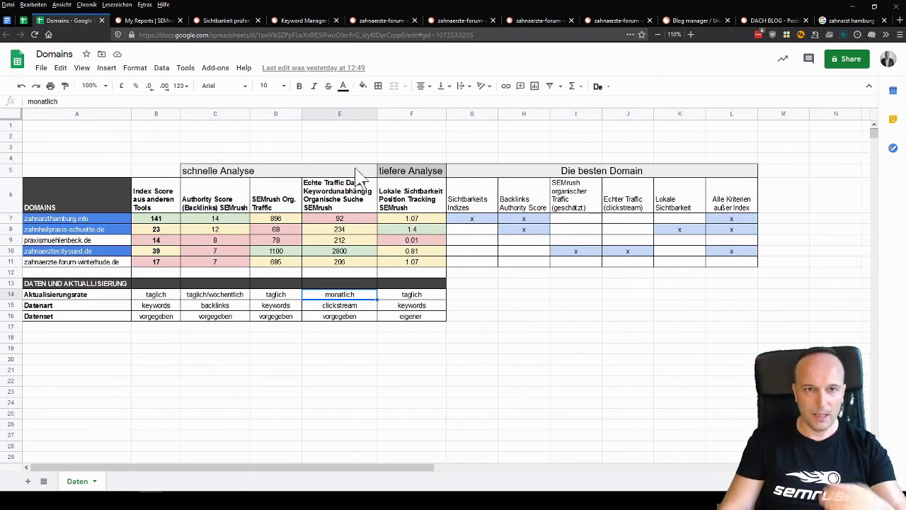
{"action": "left_click", "coordinate": [130, 18]}
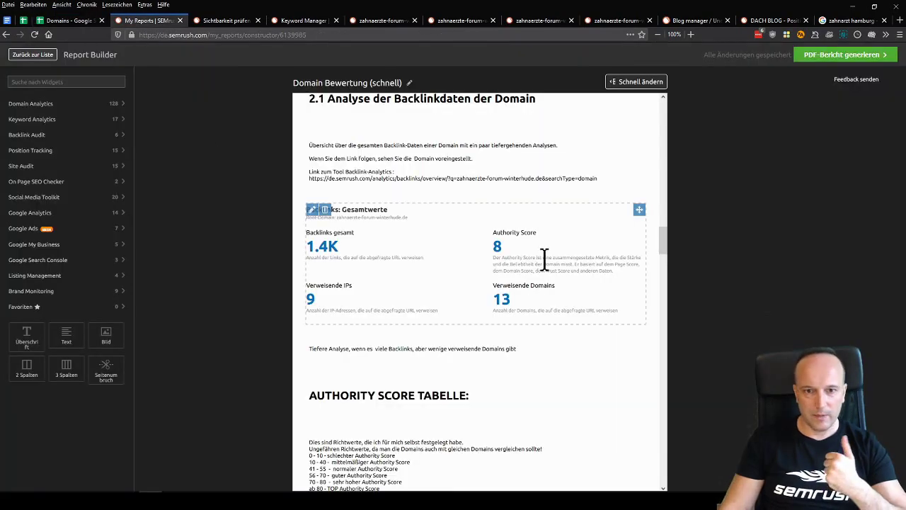
{"action": "scroll", "coordinate": [544, 259], "scroll_direction": "up", "scroll_amount": 5}
{"action": "scroll", "coordinate": [542, 256], "scroll_direction": "up", "scroll_amount": 15}
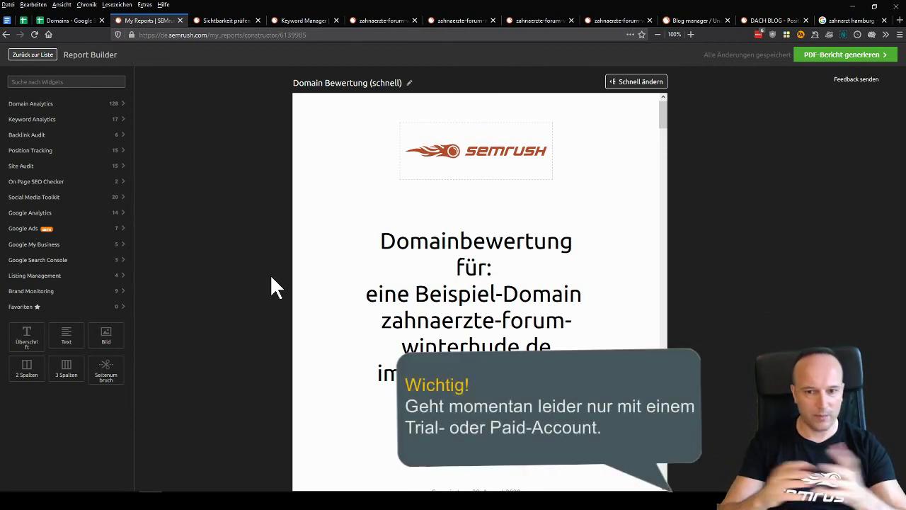
{"action": "scroll", "coordinate": [299, 290], "scroll_direction": "down", "scroll_amount": 5}
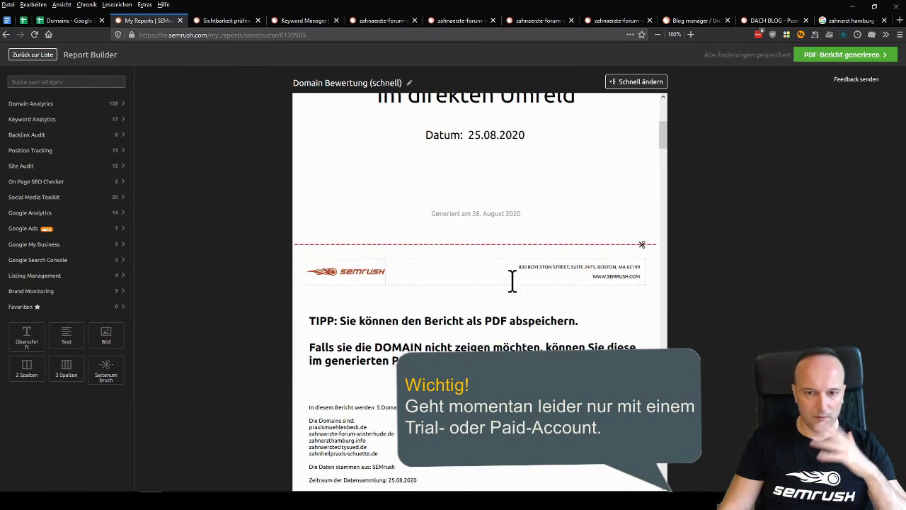
{"action": "scroll", "coordinate": [511, 283], "scroll_direction": "down", "scroll_amount": 3}
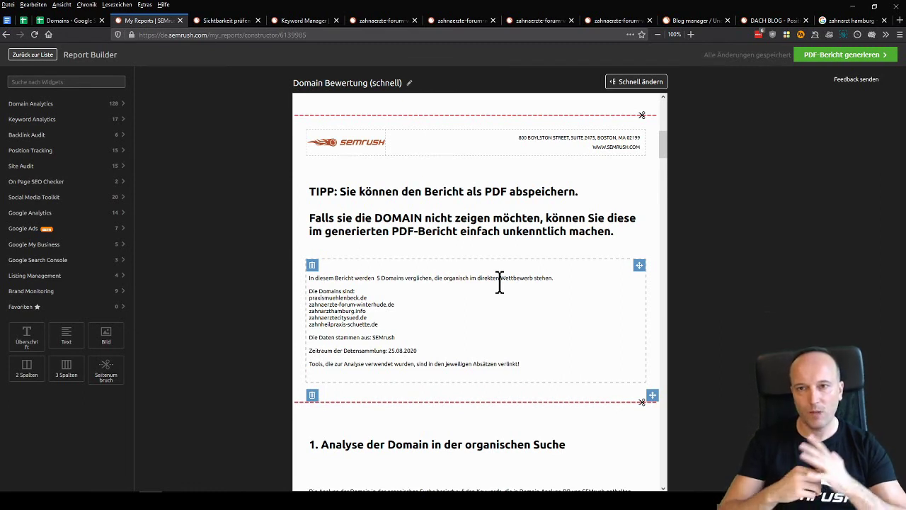
View the report's quick-change settings for domain and backlinks, close them unchanged, and review section 1 up to Organischer Traffic
{"action": "left_click", "coordinate": [657, 83]}
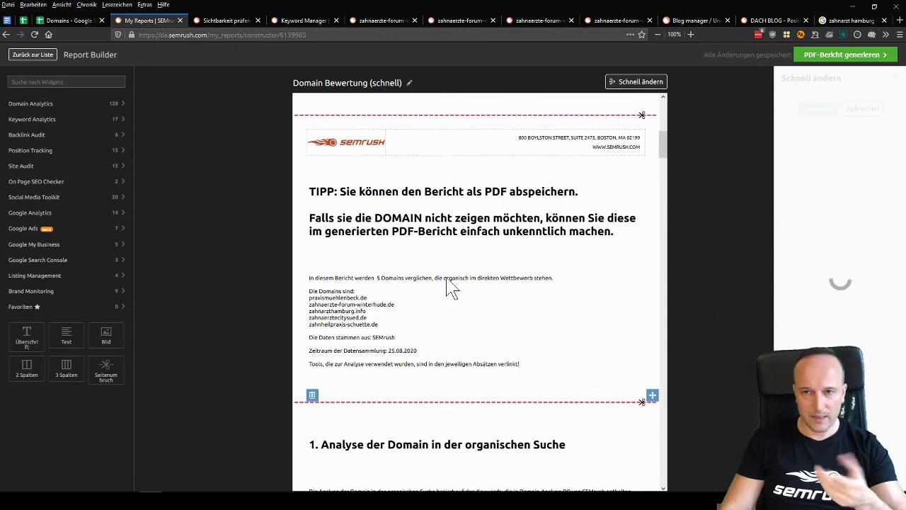
{"action": "scroll", "coordinate": [459, 284], "scroll_direction": "down", "scroll_amount": 2}
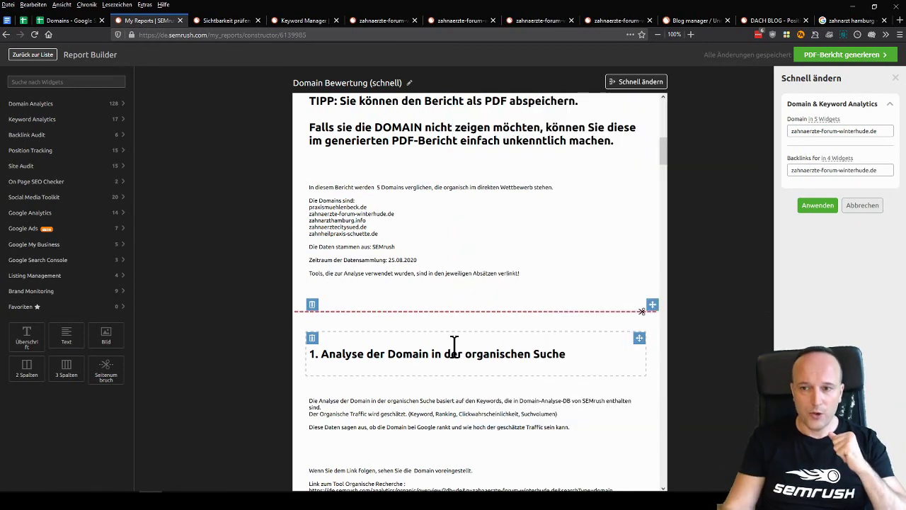
{"action": "left_click", "coordinate": [690, 233]}
{"action": "scroll", "coordinate": [513, 260], "scroll_direction": "down", "scroll_amount": 2}
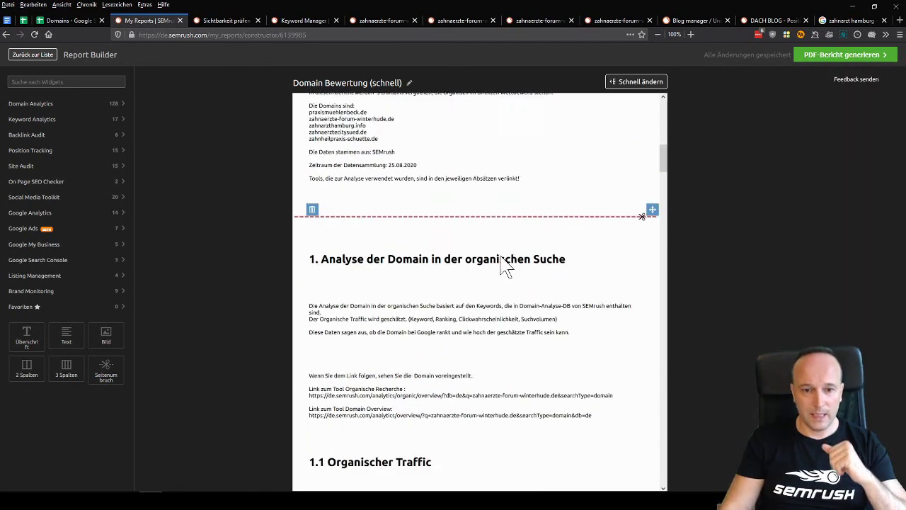
{"action": "scroll", "coordinate": [500, 265], "scroll_direction": "down", "scroll_amount": 2}
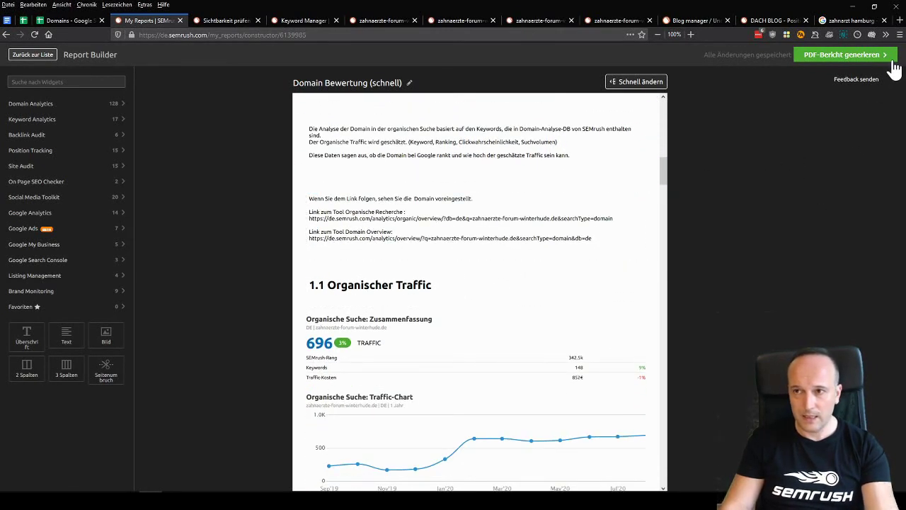
Enlarge the browser's page zoom to 133% for the report
{"action": "left_click", "coordinate": [899, 34]}
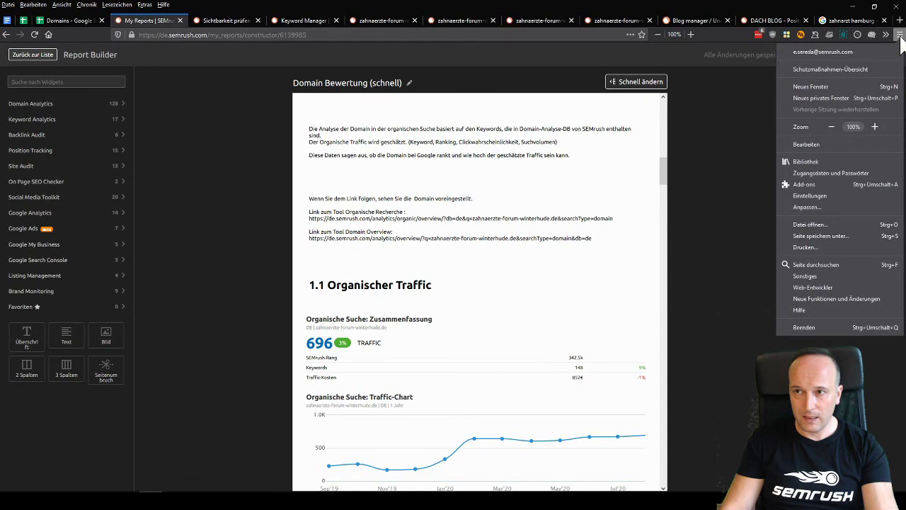
{"action": "left_click", "coordinate": [875, 127]}
{"action": "left_click", "coordinate": [875, 127]}
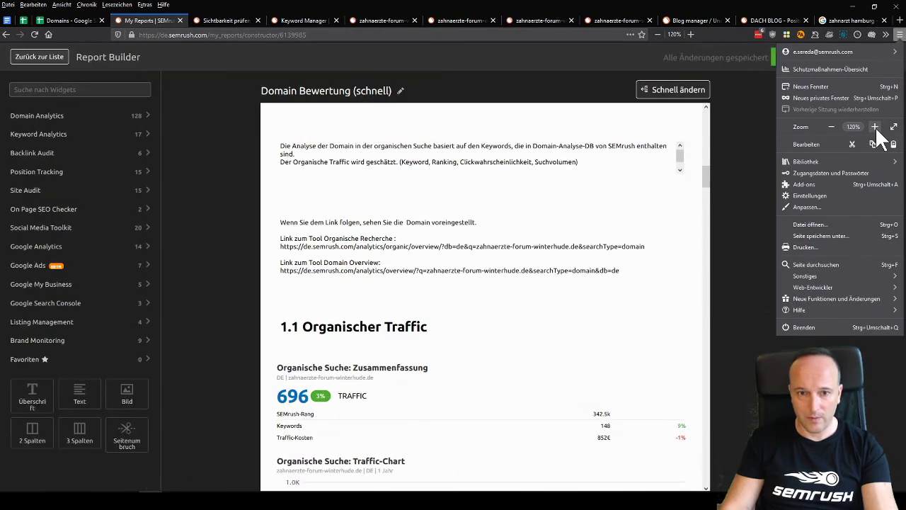
{"action": "left_click", "coordinate": [755, 304]}
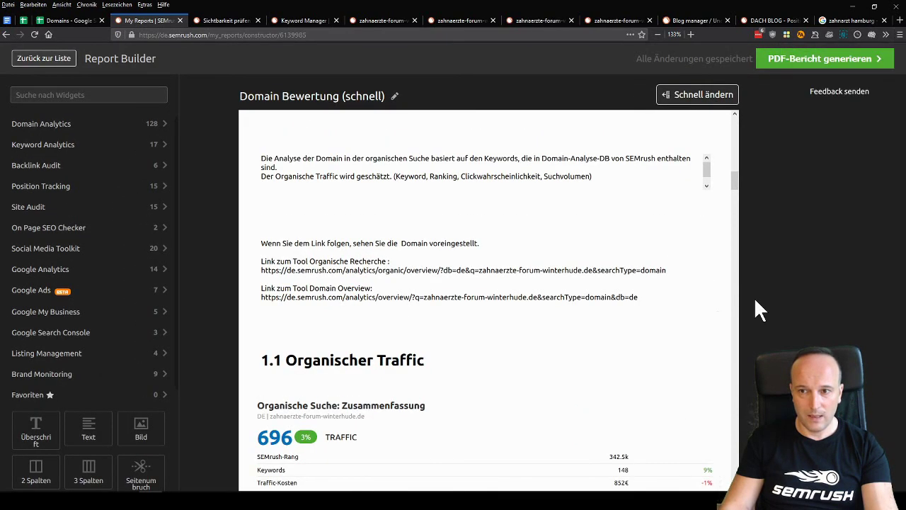
Highlight the full Domain Overview tool link above the Organischer Traffic section of the report
{"action": "scroll", "coordinate": [555, 261], "scroll_direction": "down", "scroll_amount": 1}
{"action": "scroll", "coordinate": [558, 281], "scroll_direction": "down", "scroll_amount": 2}
{"action": "scroll", "coordinate": [708, 275], "scroll_direction": "up", "scroll_amount": 8}
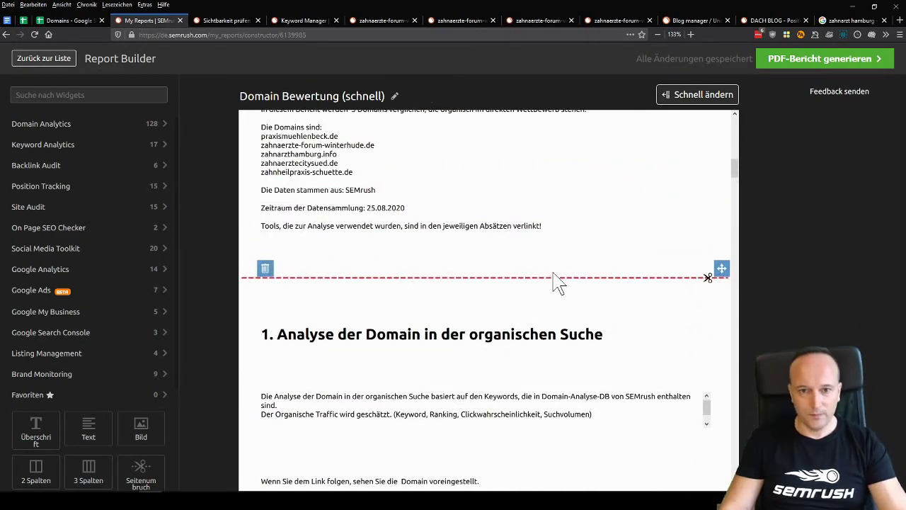
{"action": "scroll", "coordinate": [531, 262], "scroll_direction": "down", "scroll_amount": 8}
{"action": "triple_click", "coordinate": [329, 238]}
{"action": "left_click", "coordinate": [298, 237]}
{"action": "triple_click", "coordinate": [295, 239]}
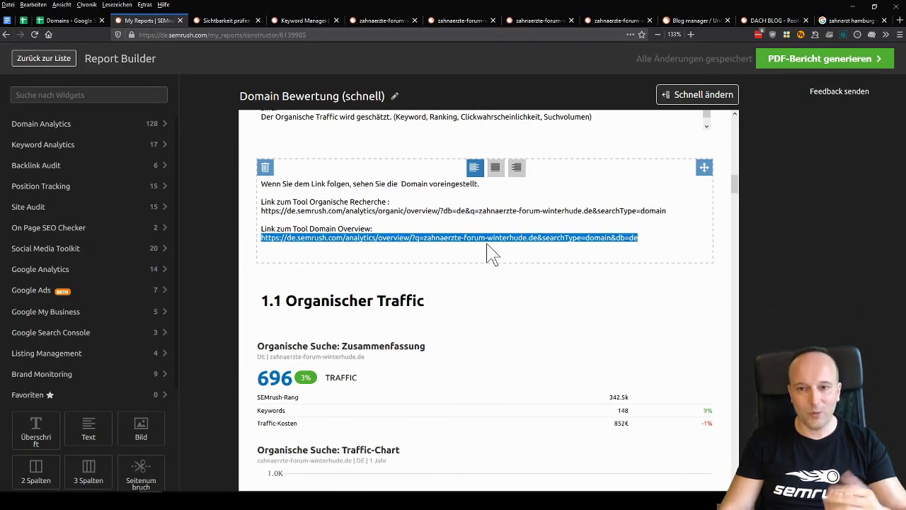